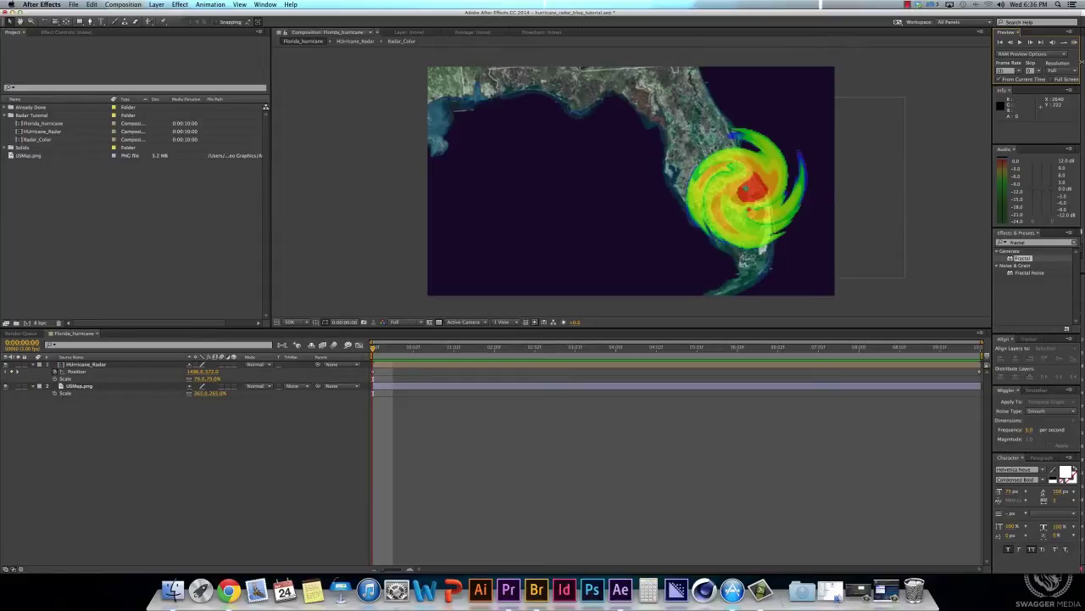
Step: Preview the finished hurricane animation, then create a new 1920×1080 composition named Radar_pre
left_click(1075, 43)
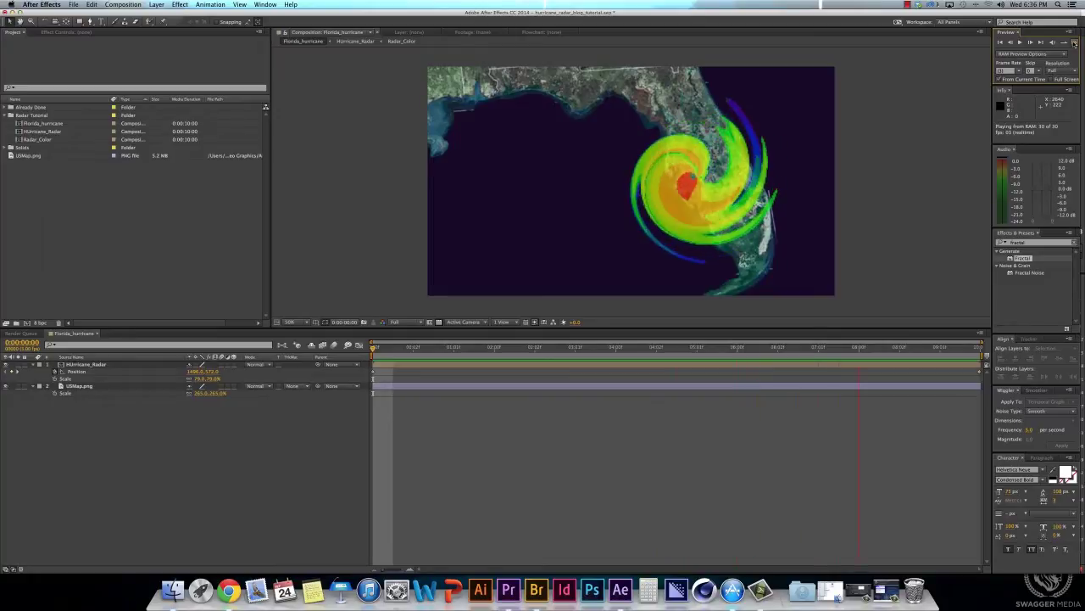
left_click(1074, 42)
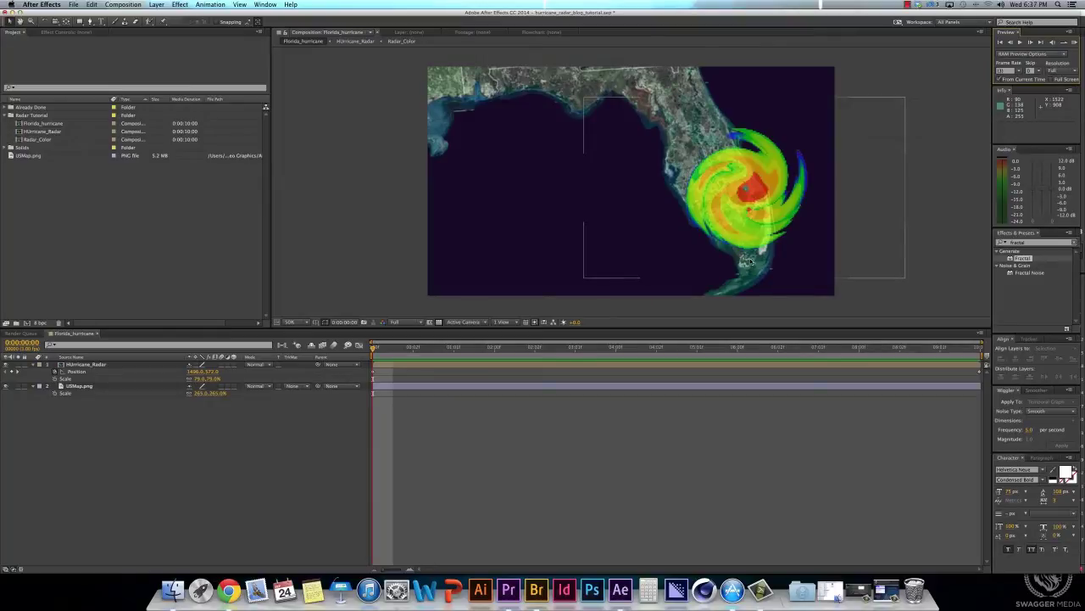
key("super+n")
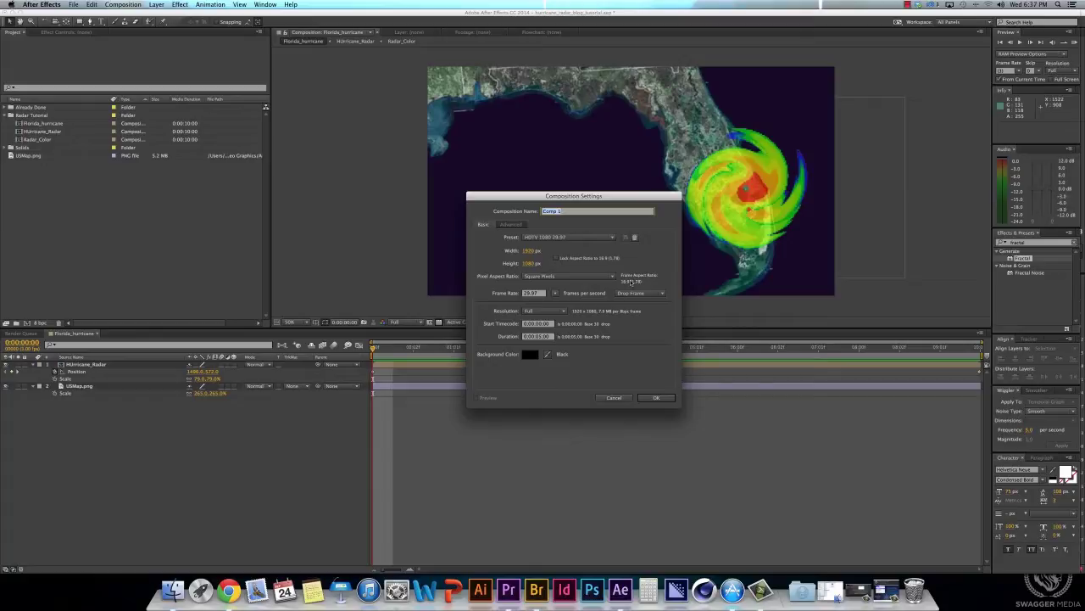
type("F")
key("Return")
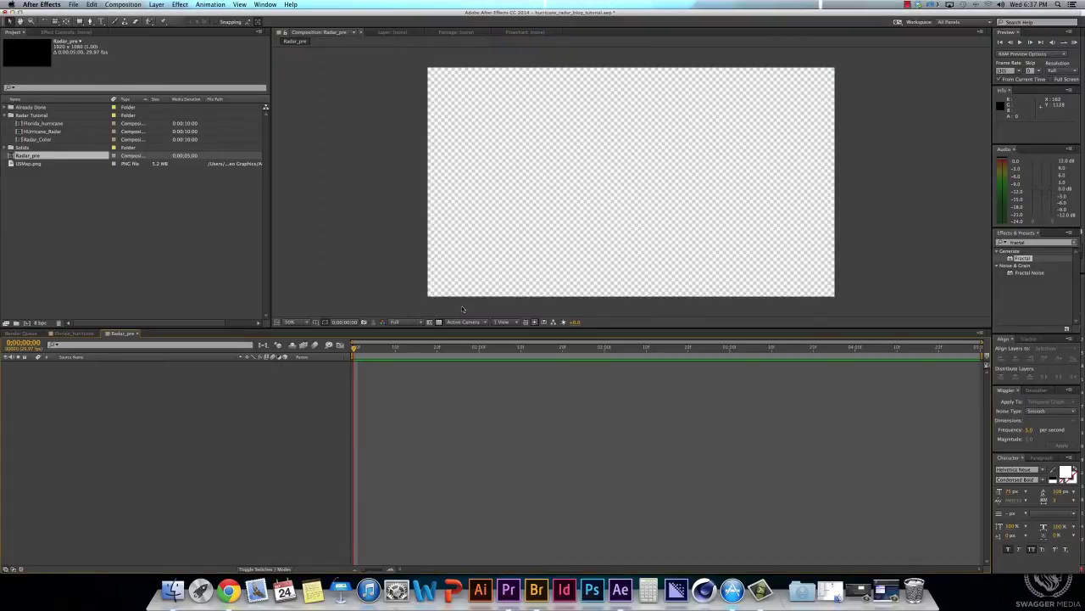
Step: Create a white full-frame solid layer named Fractal
key("super+y")
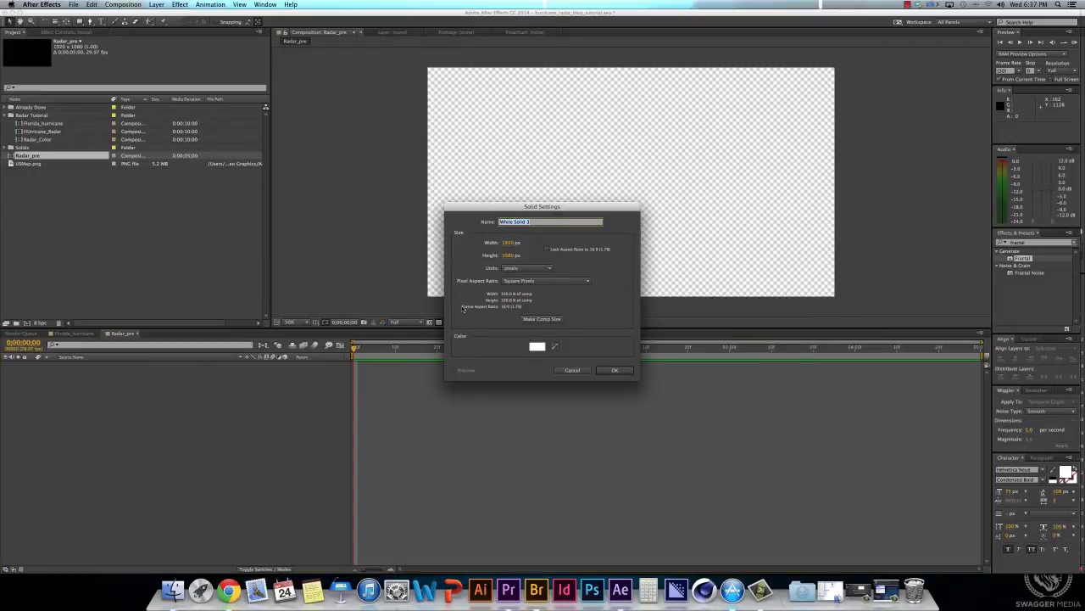
type("Fractal")
key("Return")
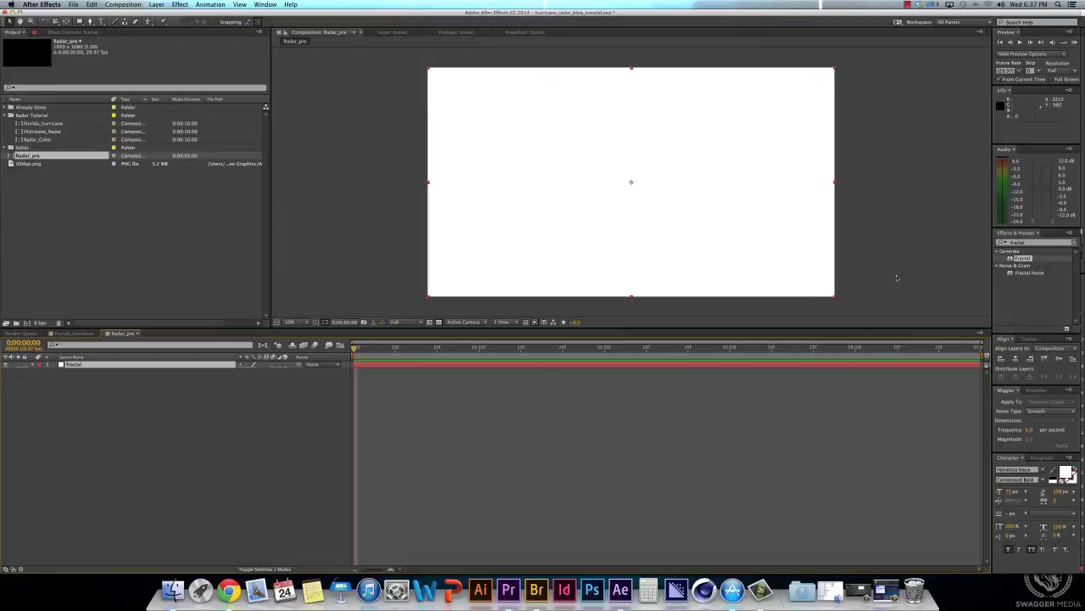
Step: Search Effects & Presets for the Fractal effect
left_click(1076, 243)
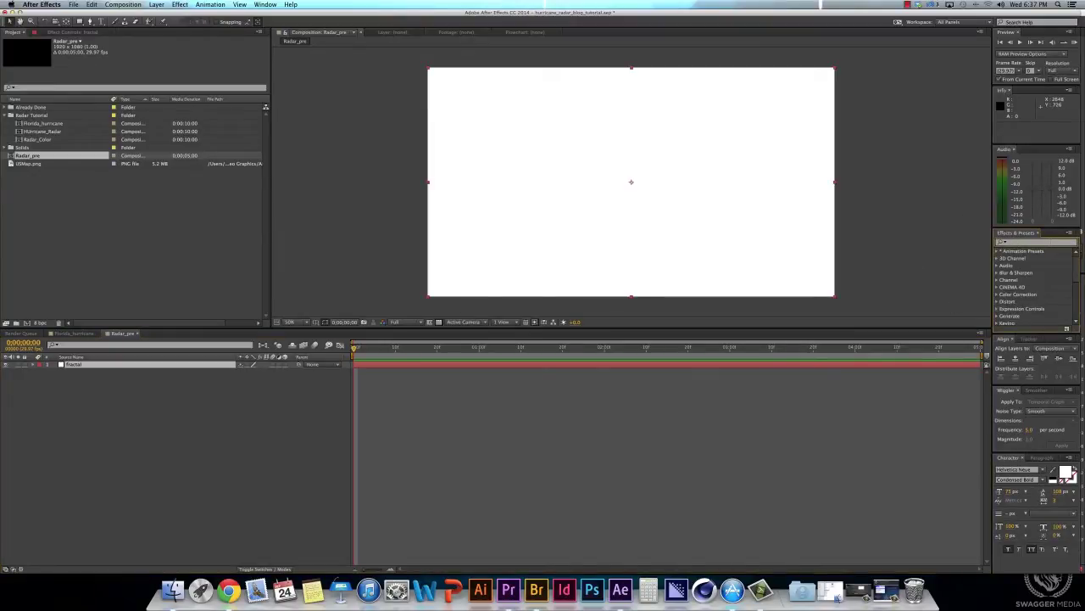
type("Fractal")
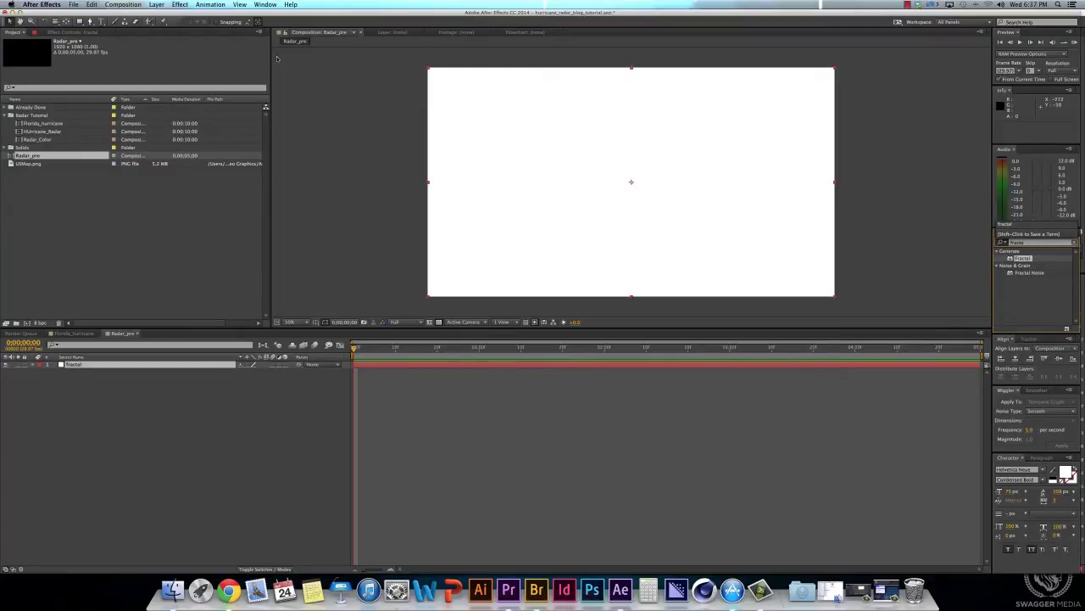
left_click(181, 5)
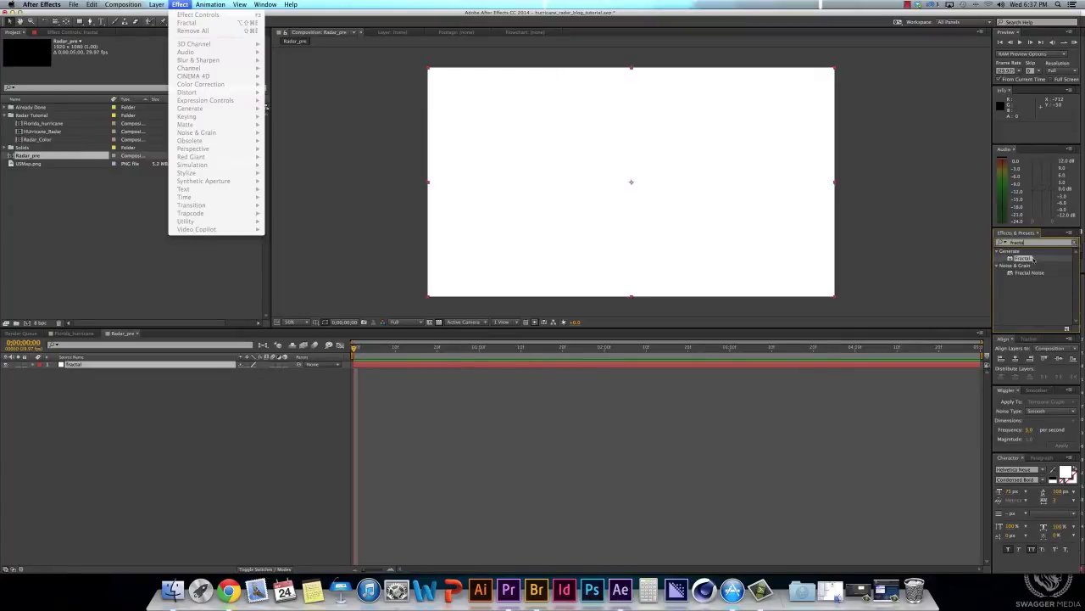
left_click(1024, 258)
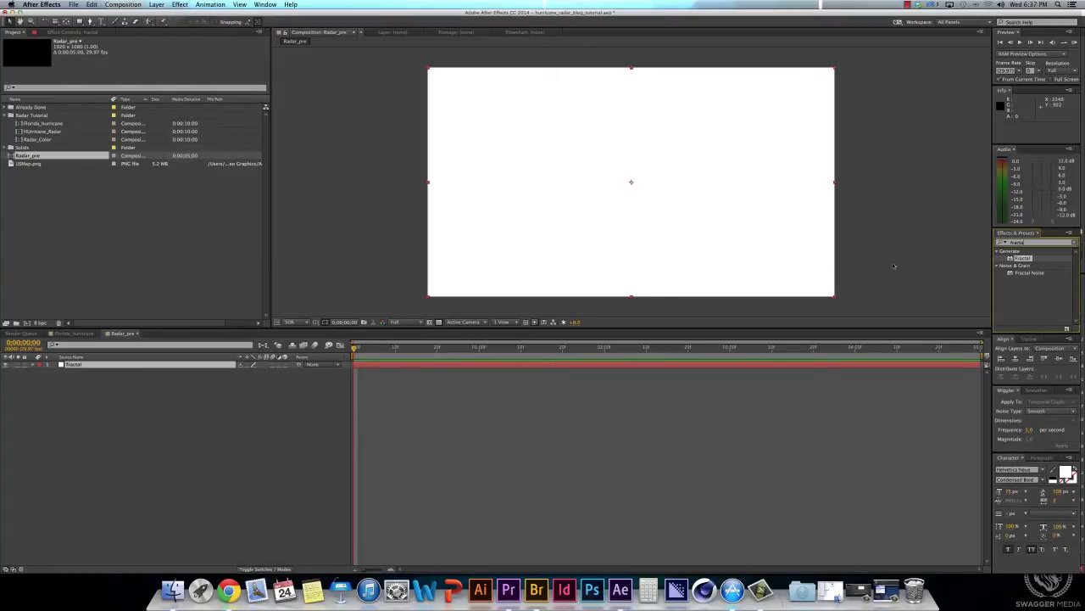
Step: Apply Fractal to the solid, set it to Julia Inverse, and make the background transparent
left_click_drag(1023, 259, 569, 211)
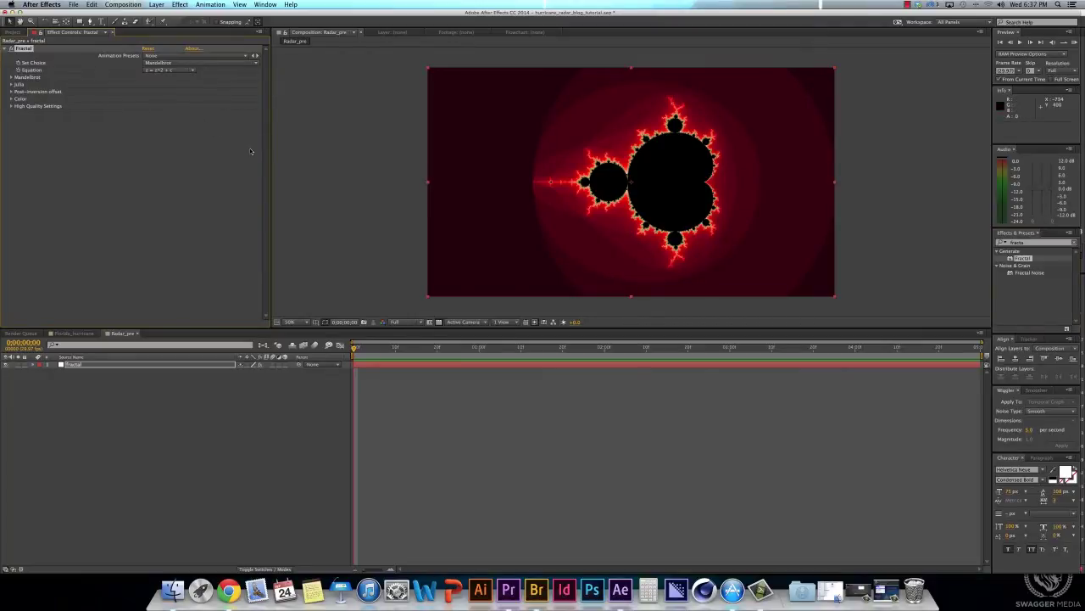
left_click(219, 64)
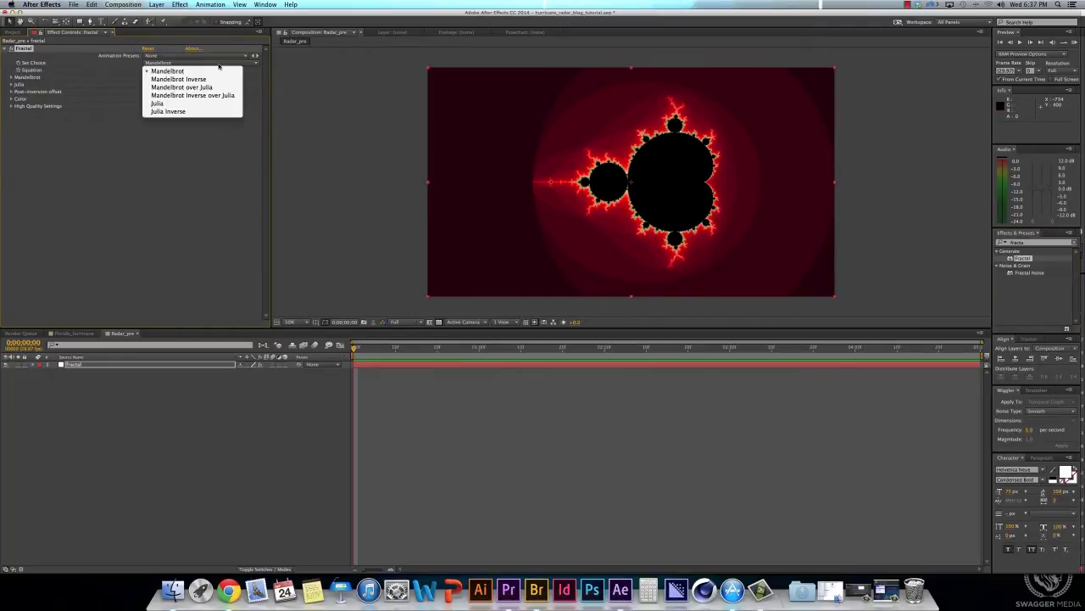
left_click(166, 112)
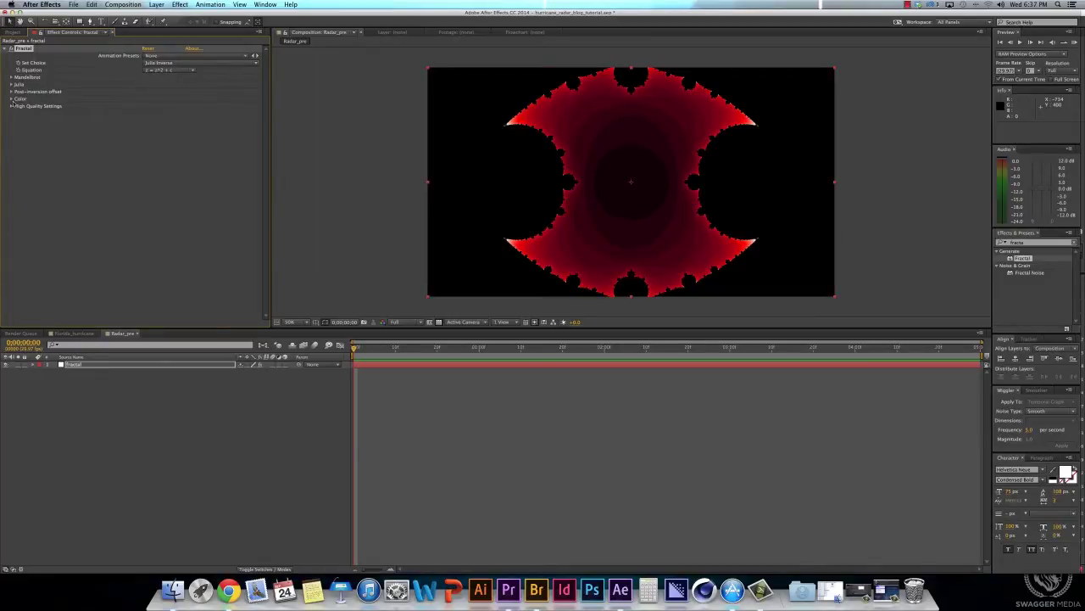
left_click(11, 99)
left_click(145, 113)
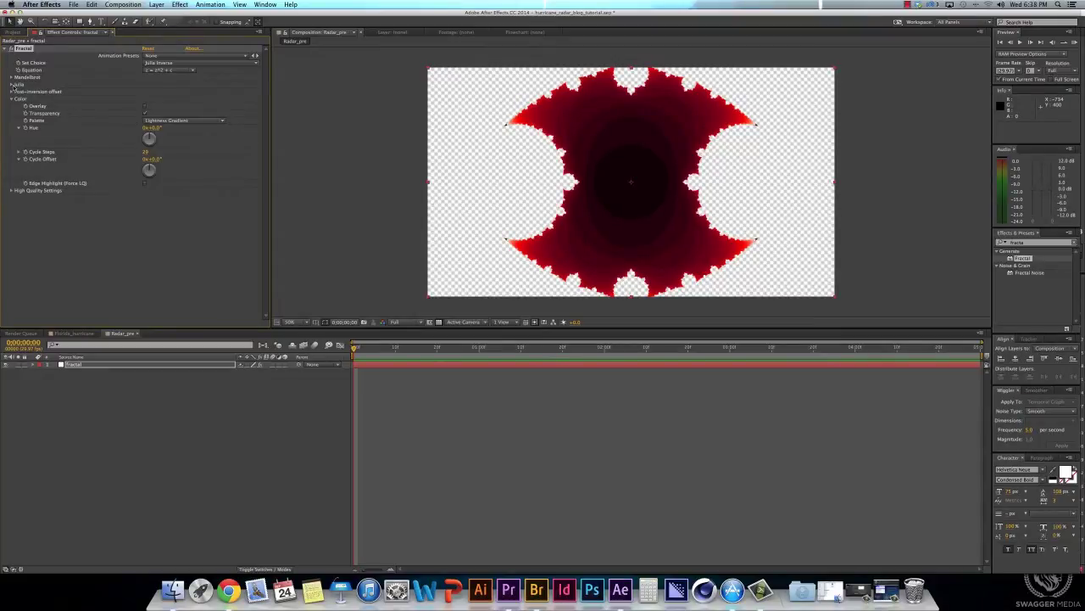
Step: Set the fractal's Escape Limit to about 10
left_click(13, 86)
left_click(151, 113)
type("5")
key("Return")
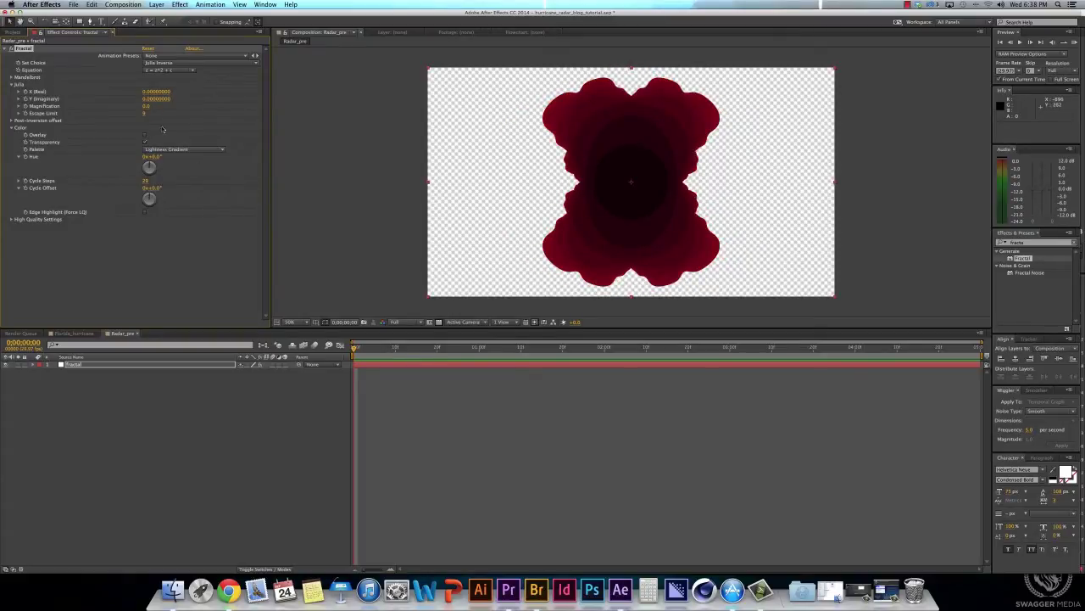
mouse_move(146, 113)
left_mouse_down()
mouse_move(157, 114)
mouse_move(147, 113)
left_mouse_up()
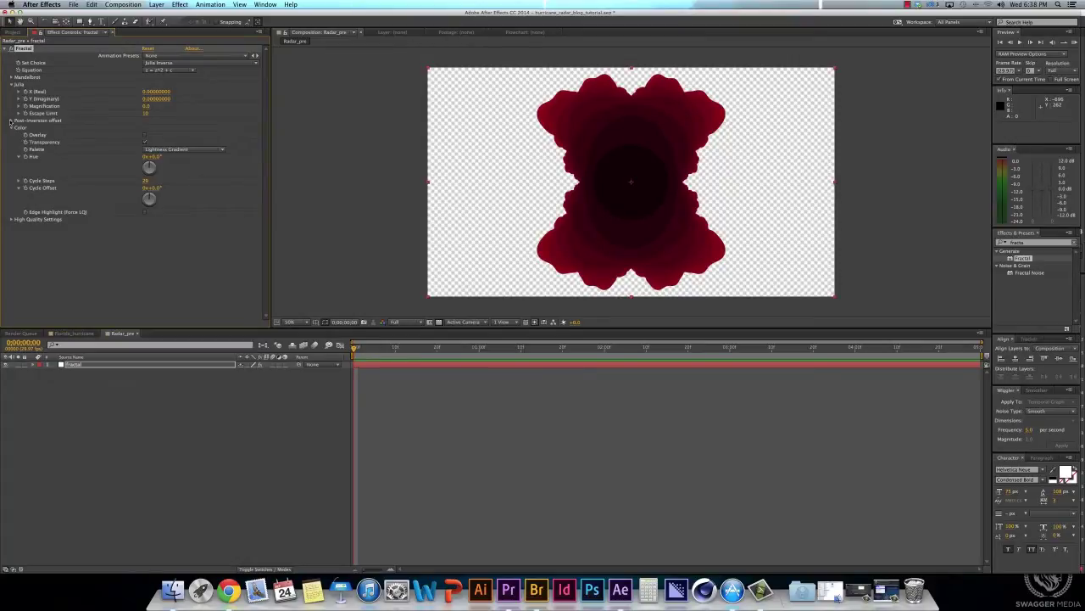
Step: Set Cycle Steps to 8 and jump near the end of the composition
left_click(11, 121)
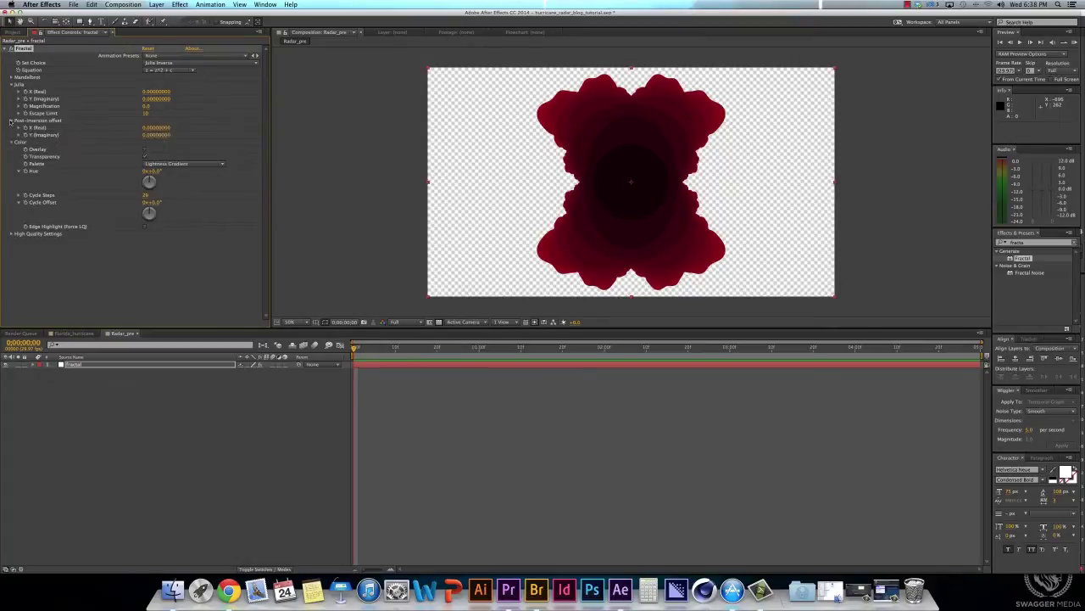
left_click(144, 195)
type("8")
key("Return")
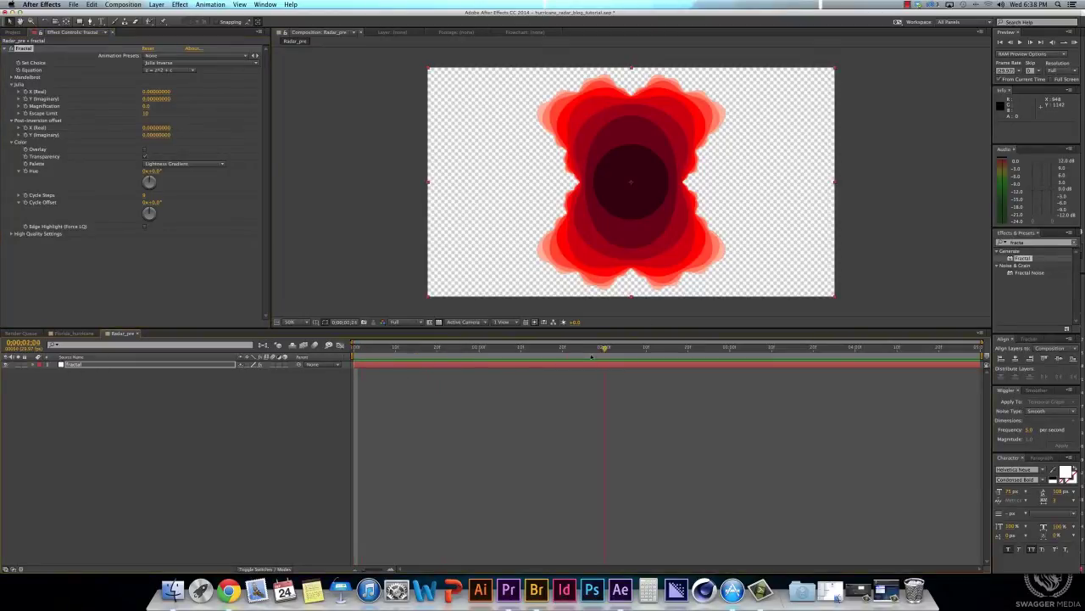
left_click(961, 344)
Step: Drive the Fractal layer's Rotation with the expression time*30 and preview the spin
left_click_drag(962, 343, 827, 346)
left_click_drag(511, 342, 338, 351)
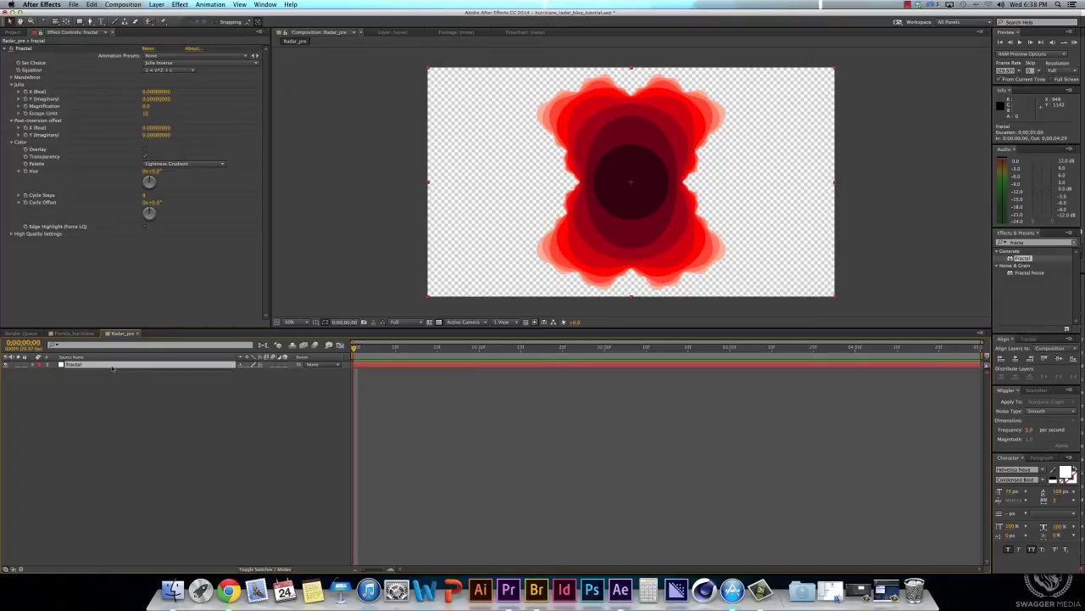
left_click(115, 400)
left_click(63, 363)
key("r")
left_click(56, 372, "alt")
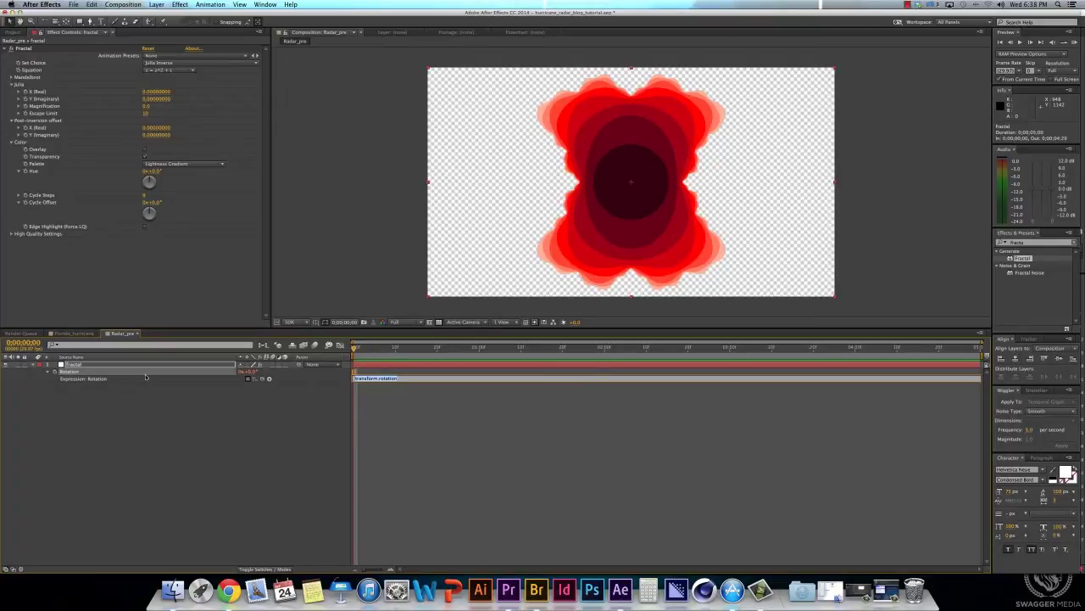
key("BackSpace")
type("time*30")
left_click(432, 434)
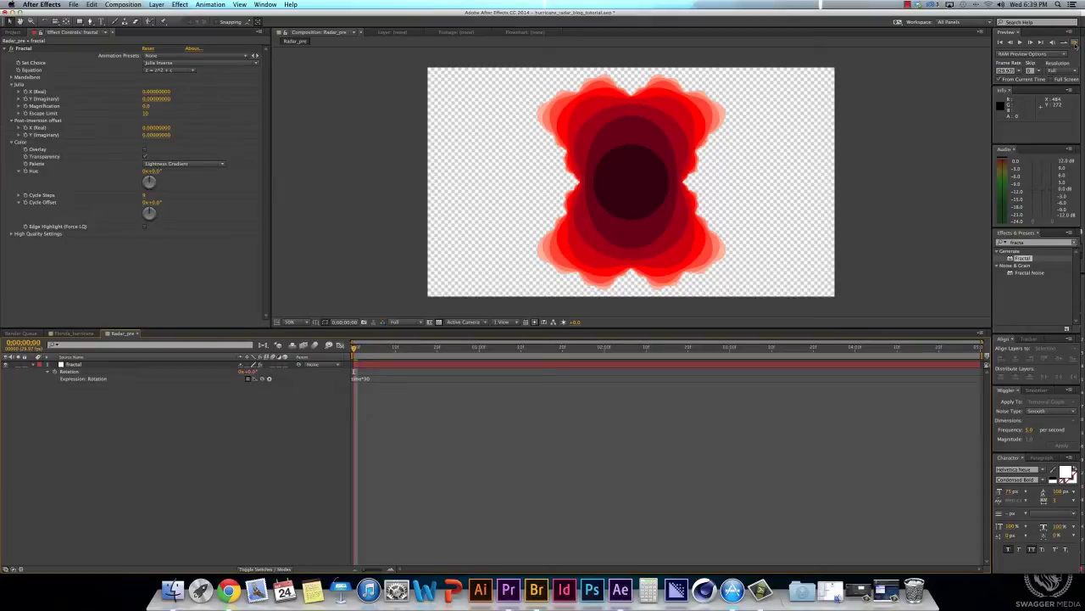
left_click(1075, 42)
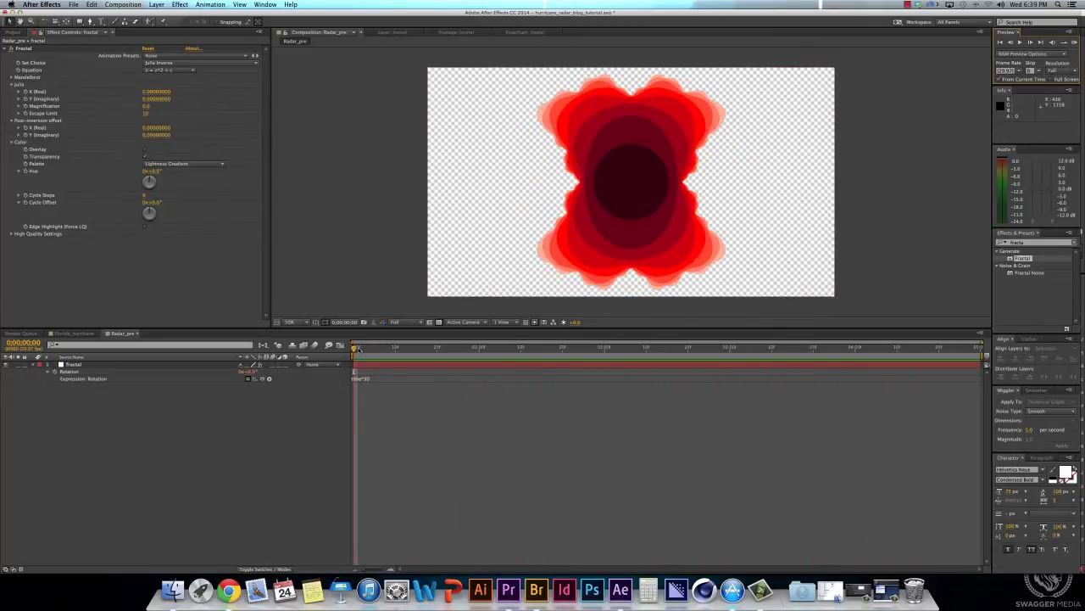
Step: Set the Julia Magnification to -1.0 and scrub to check the smaller rotating shape
mouse_move(356, 349)
left_mouse_down()
mouse_move(590, 348)
mouse_move(352, 365)
left_mouse_up()
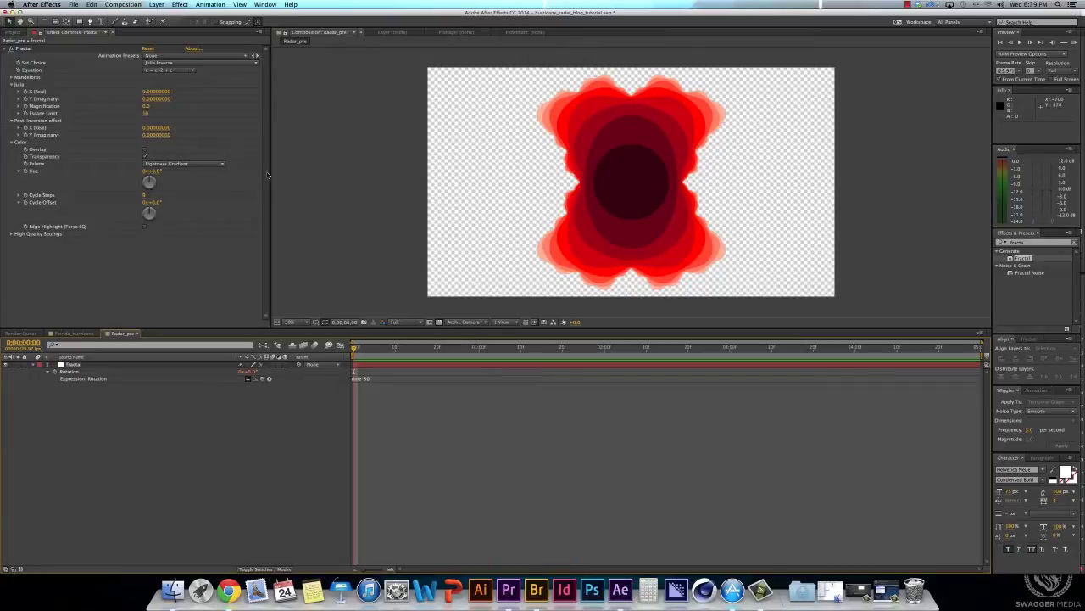
left_click(147, 106)
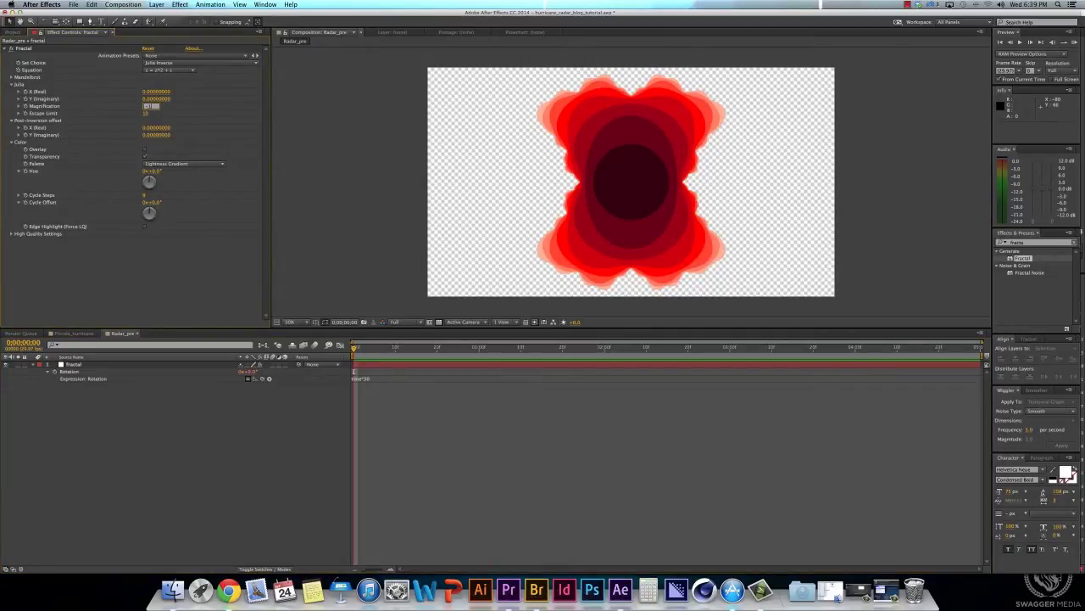
type("-1")
key("Return")
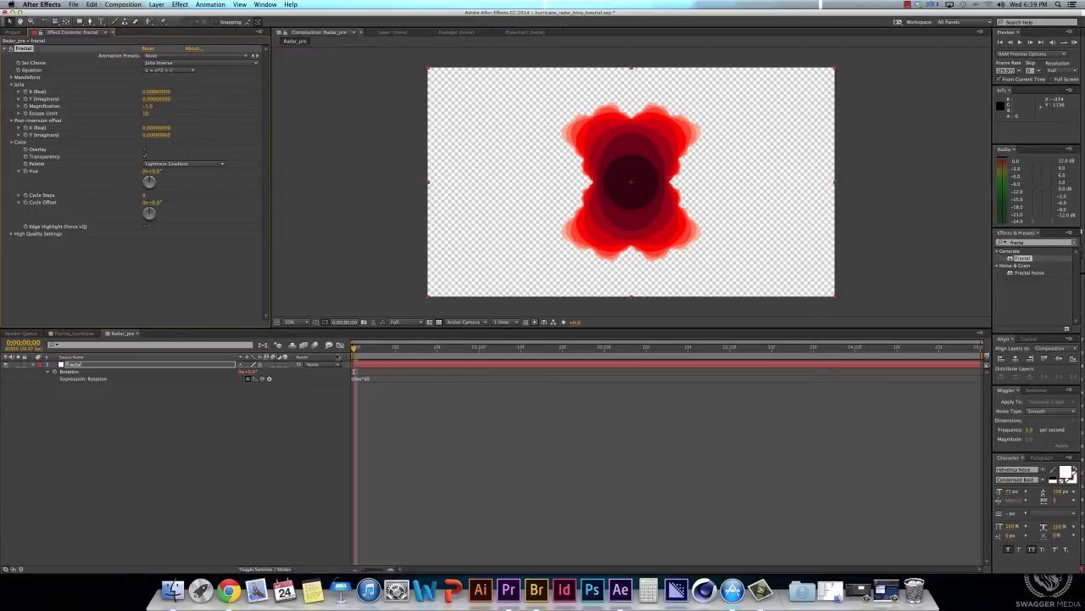
mouse_move(356, 348)
left_mouse_down()
mouse_move(947, 348)
mouse_move(357, 347)
mouse_move(366, 348)
left_mouse_up()
key("Home")
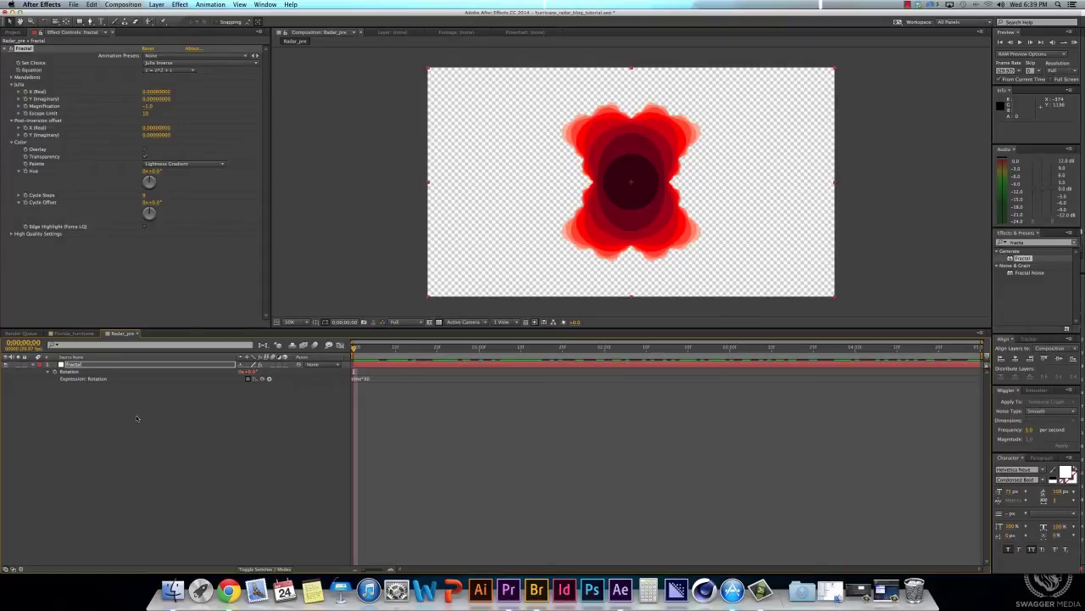
left_click(136, 417)
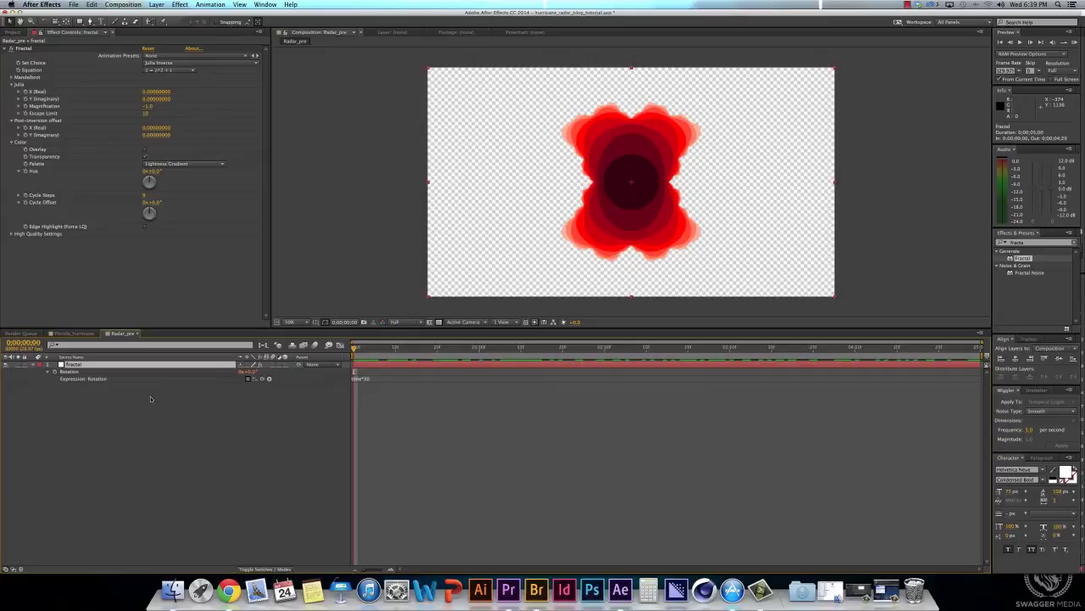
Step: Duplicate the Fractal layer and preview the result
key("super+d")
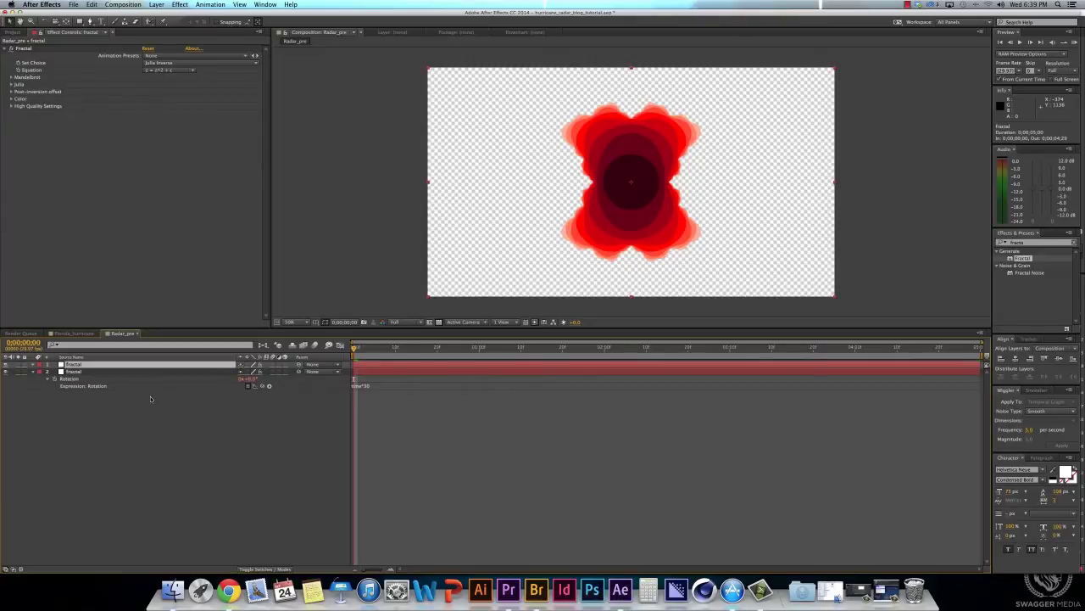
key("space")
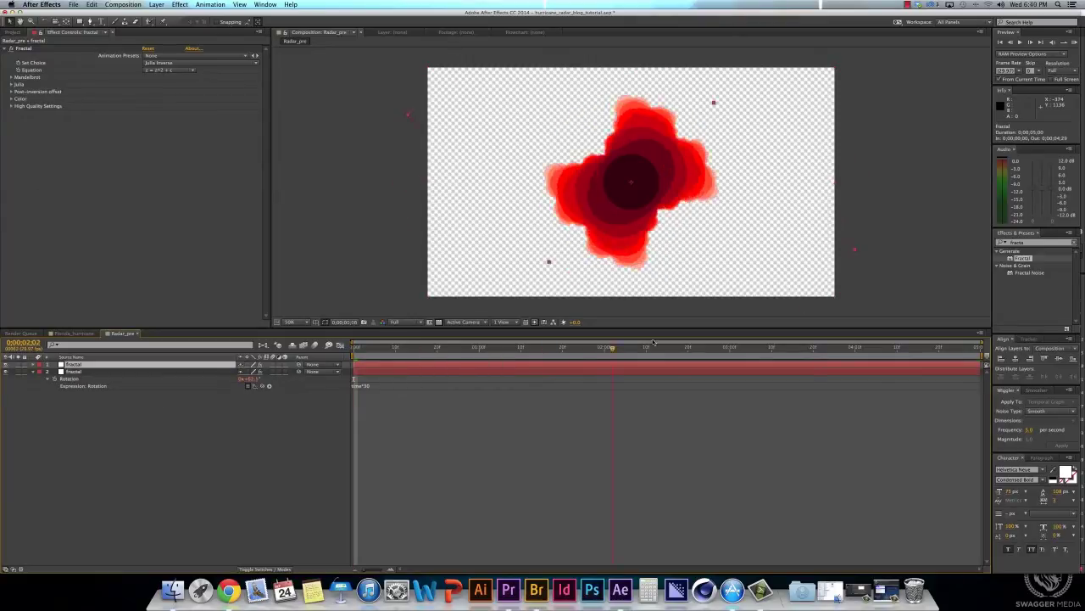
key("space")
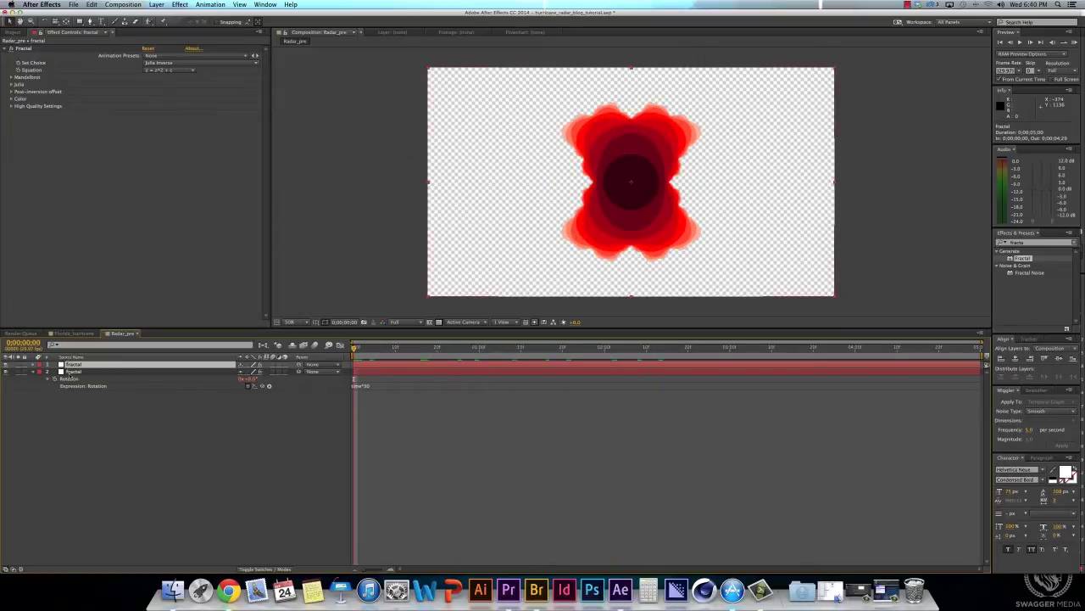
Step: Add a 45-degree offset to the second layer's rotation expression and preview the overlapping fractals
left_click(74, 371)
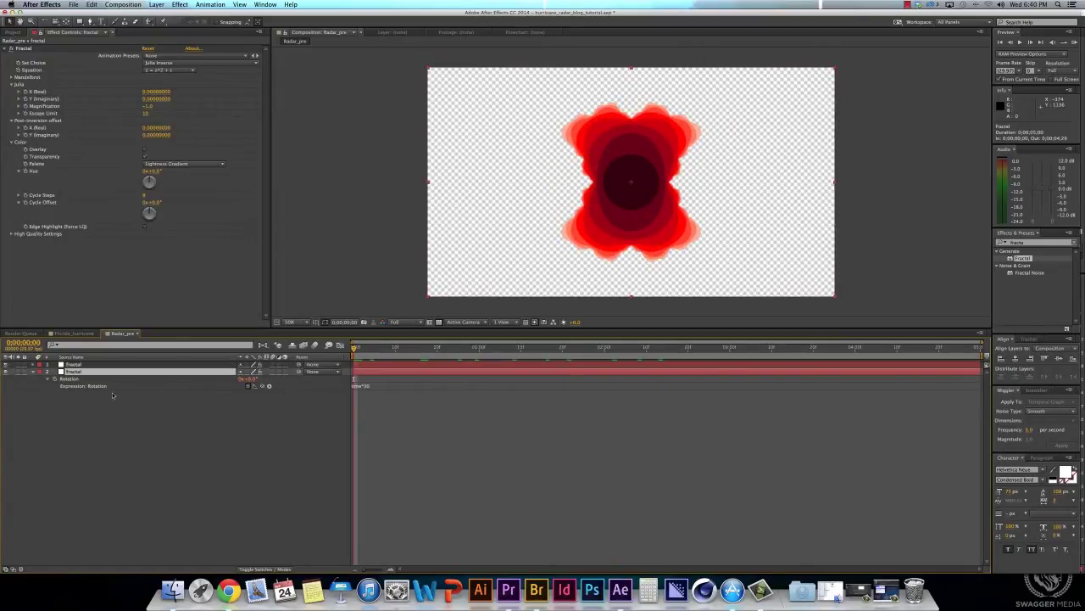
left_click(359, 387)
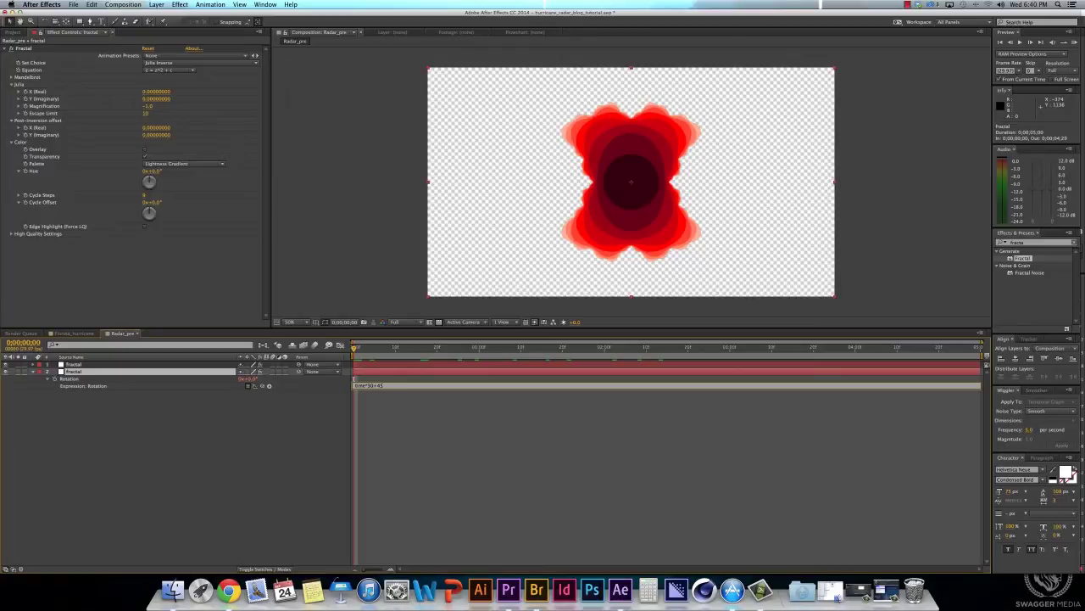
left_click(476, 453)
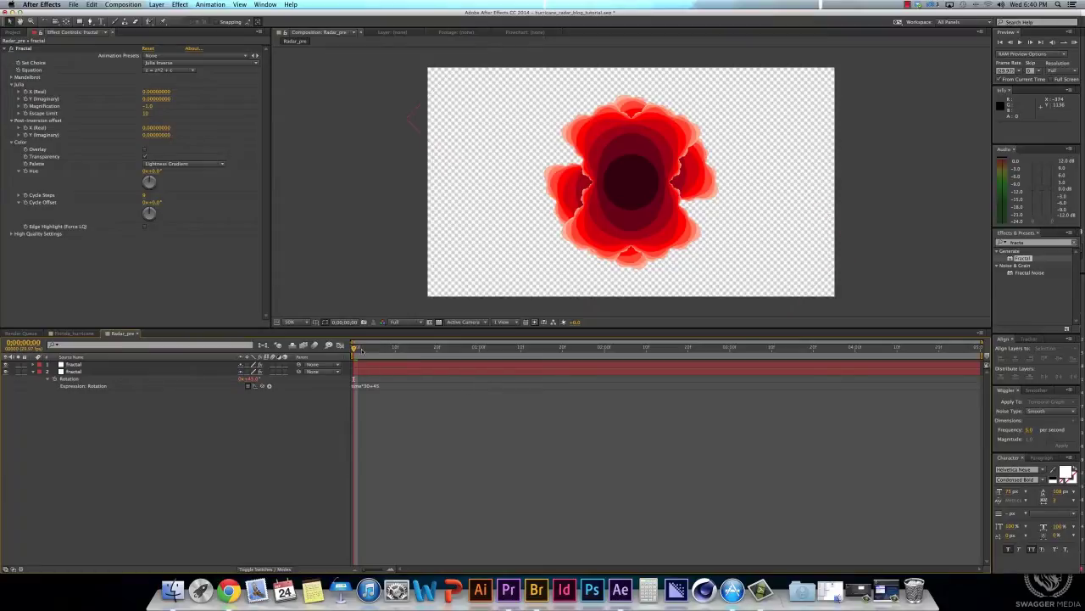
key("space")
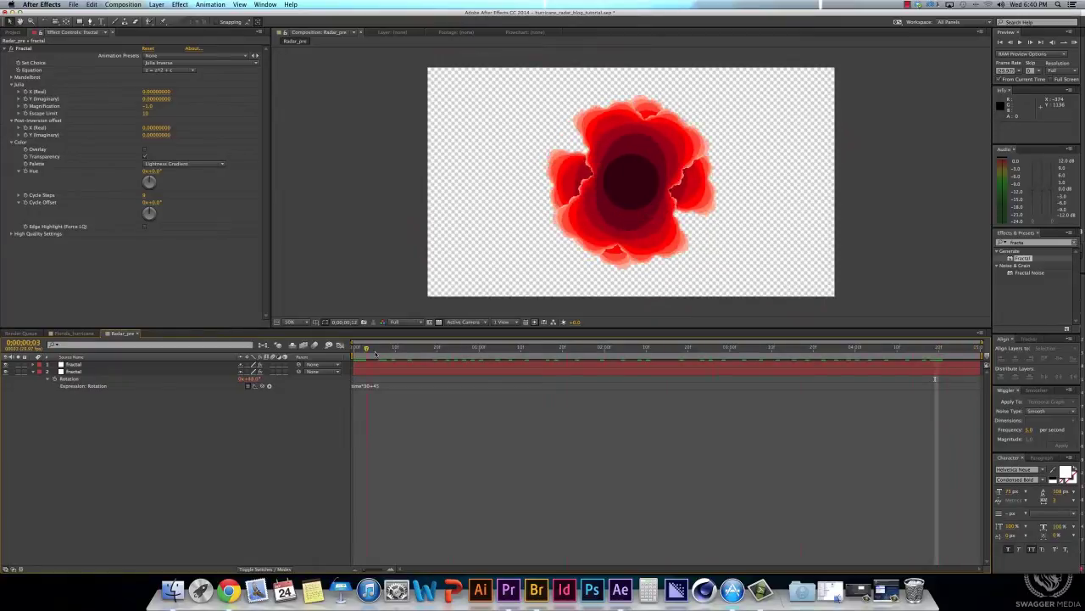
key("space")
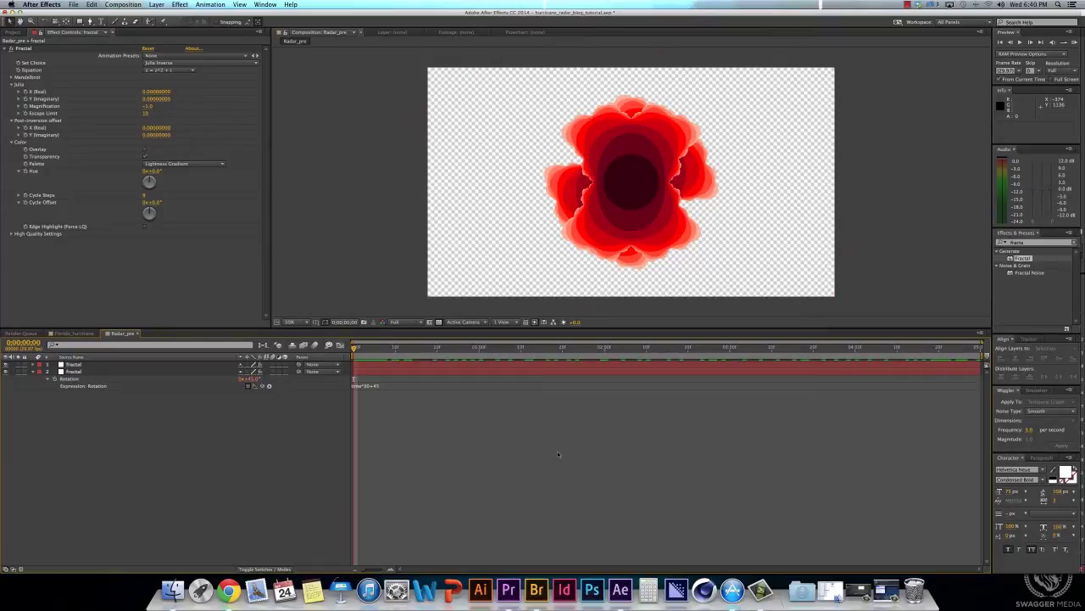
Step: Create a Radar_color composition containing Radar_pre as a layer
key("super+n")
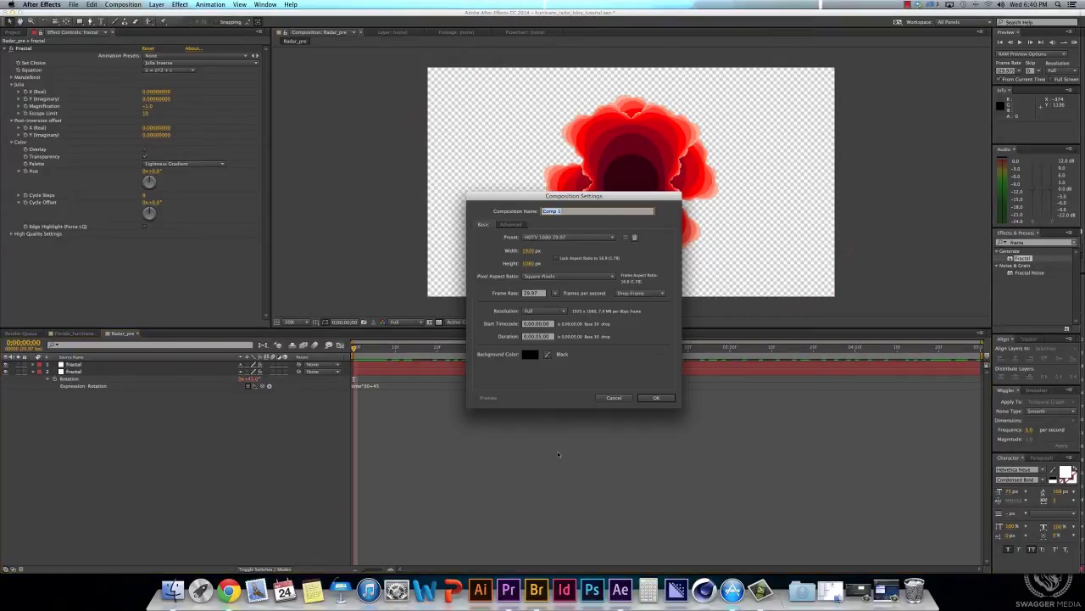
key("BackSpace")
key("Return")
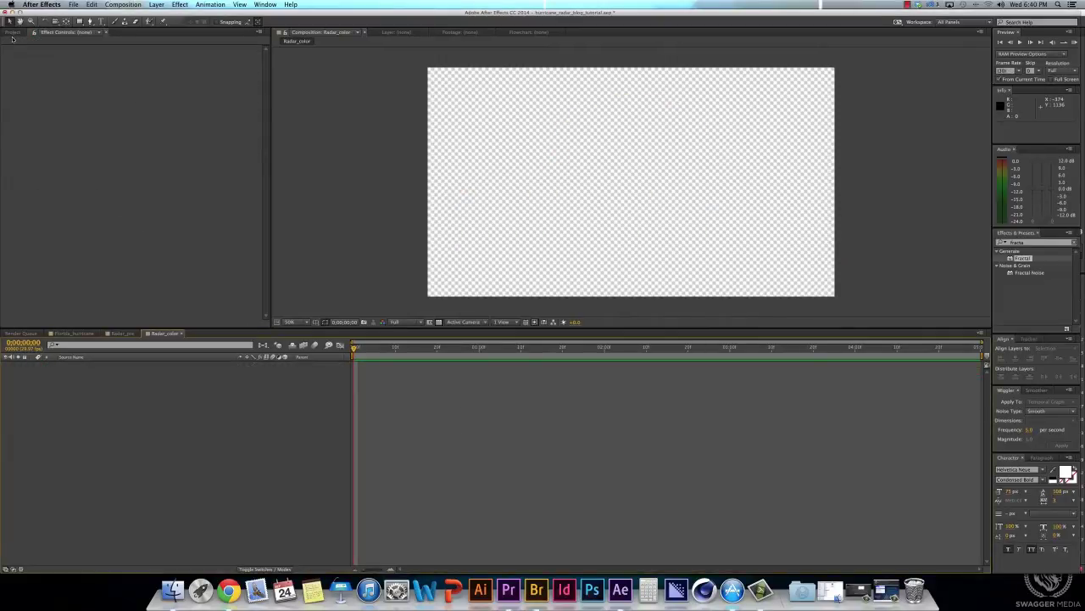
left_click(13, 32)
left_click(18, 164)
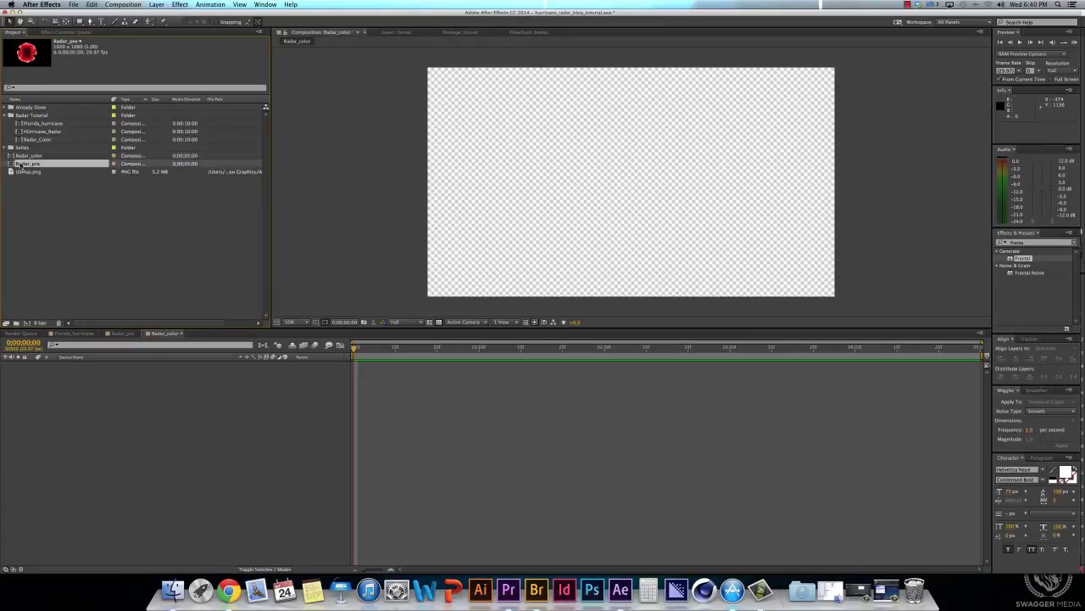
left_click_drag(19, 164, 151, 439)
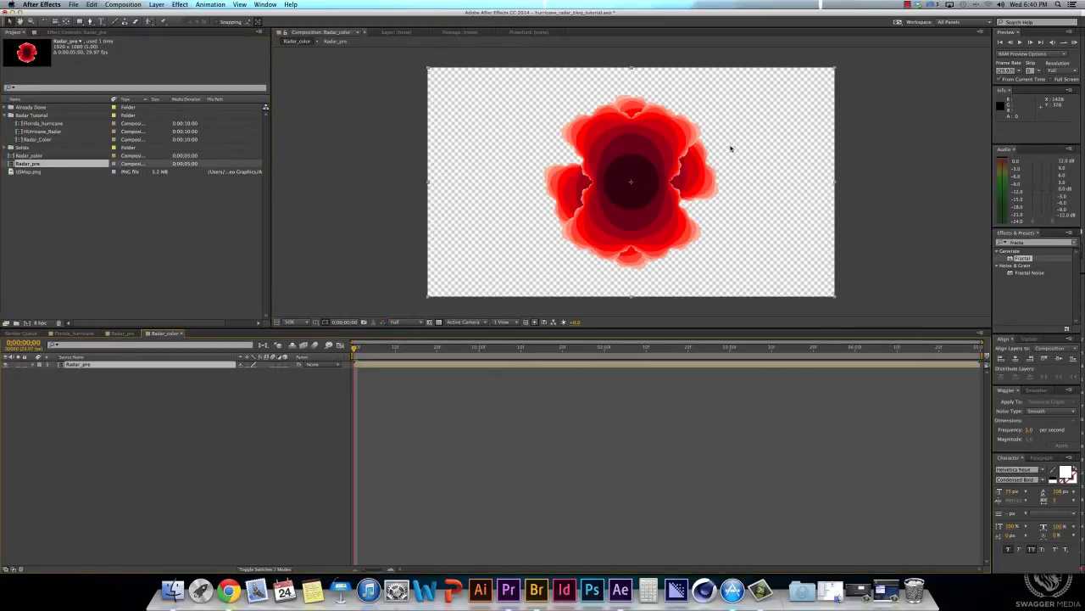
Step: Search Effects & Presets for Colorama
left_click(1029, 243)
key("BackSpace")
key("BackSpace")
key("BackSpace")
key("BackSpace")
key("BackSpace")
key("BackSpace")
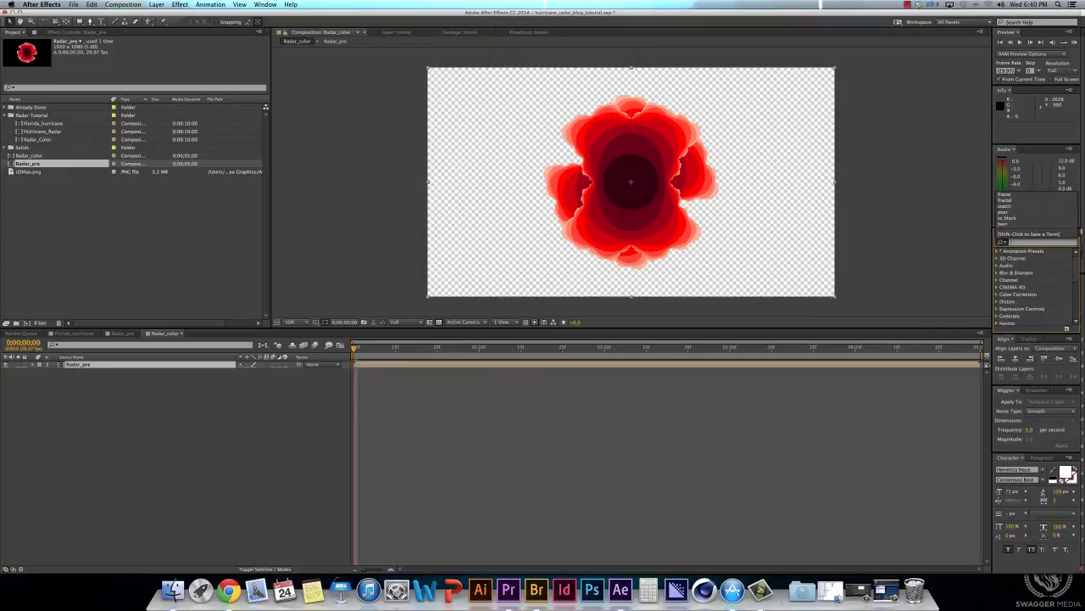
type("colora")
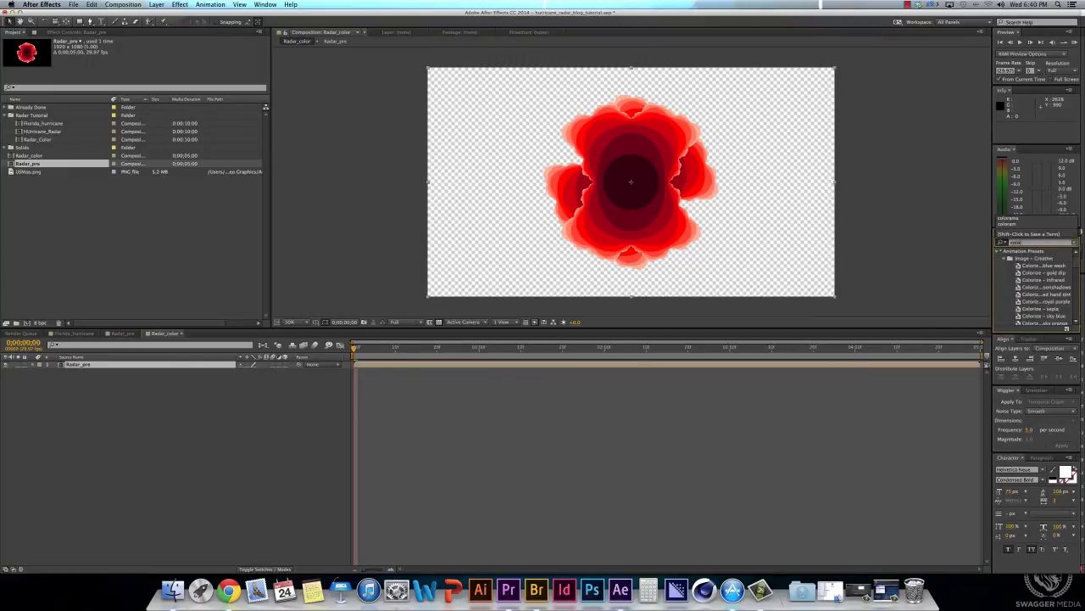
key("BackSpace")
key("BackSpace")
Step: Apply Colorama and arrange its palette from a red centre through orange, yellow and green to blue edges
type("a")
left_click_drag(1027, 258, 597, 178)
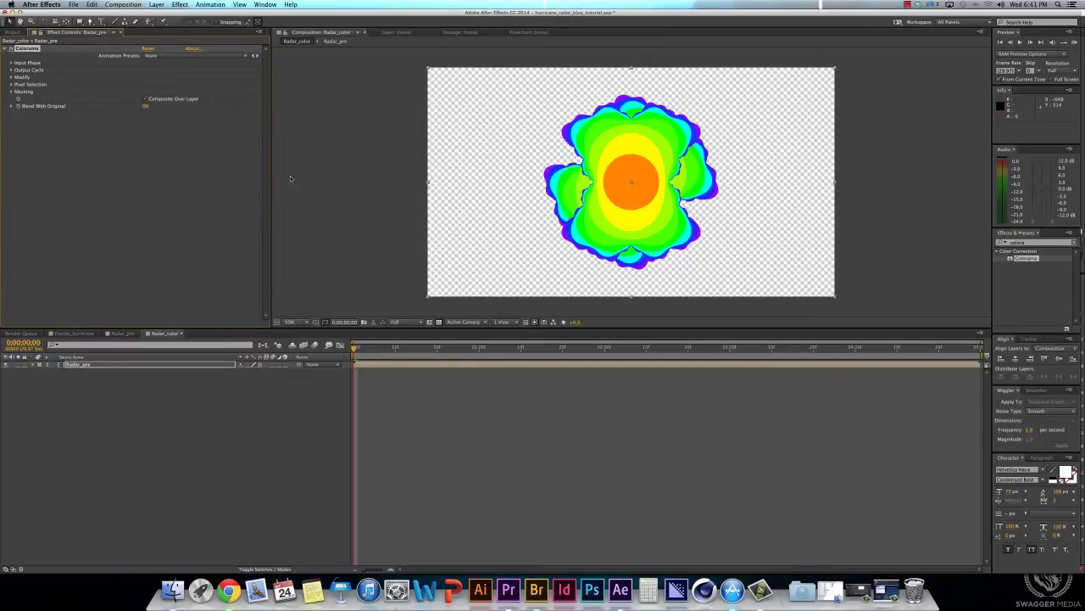
left_click(11, 69)
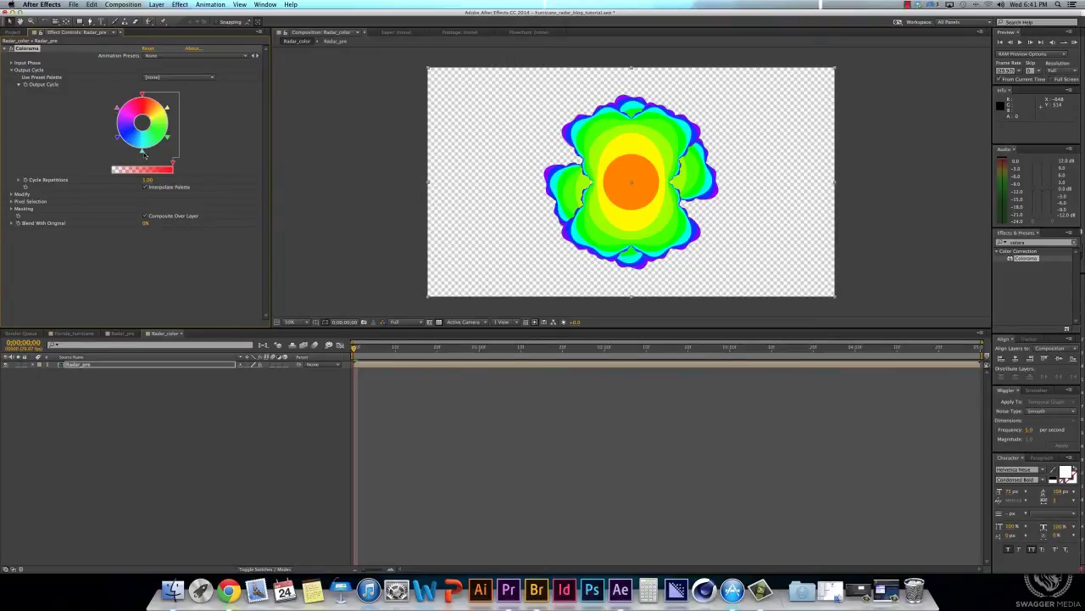
mouse_move(142, 153)
left_mouse_down()
mouse_move(117, 135)
mouse_move(111, 109)
mouse_move(142, 94)
left_mouse_up()
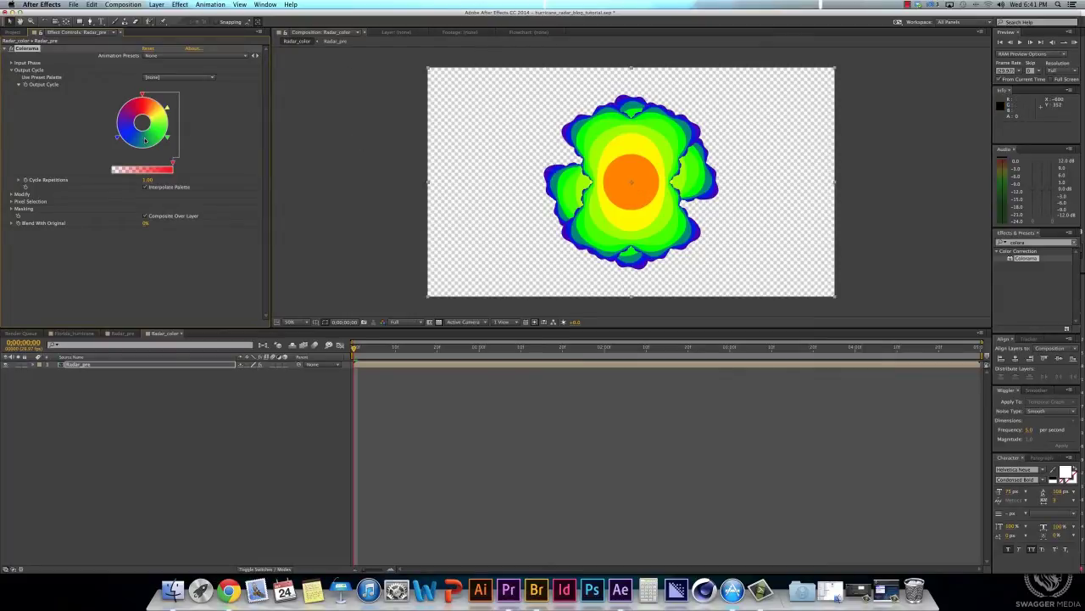
left_click_drag(119, 138, 115, 124)
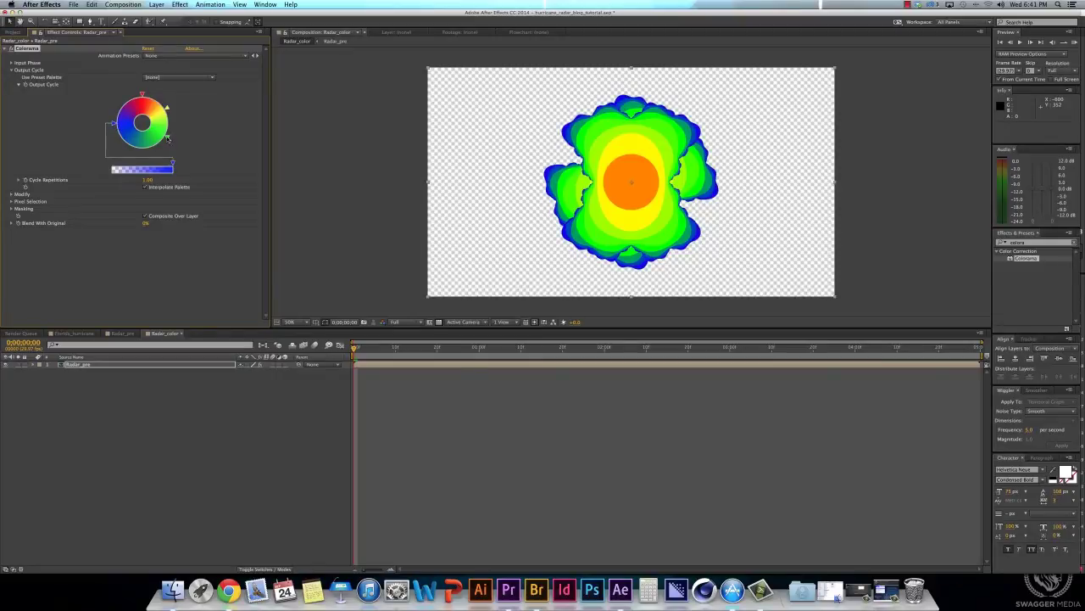
left_click(170, 140)
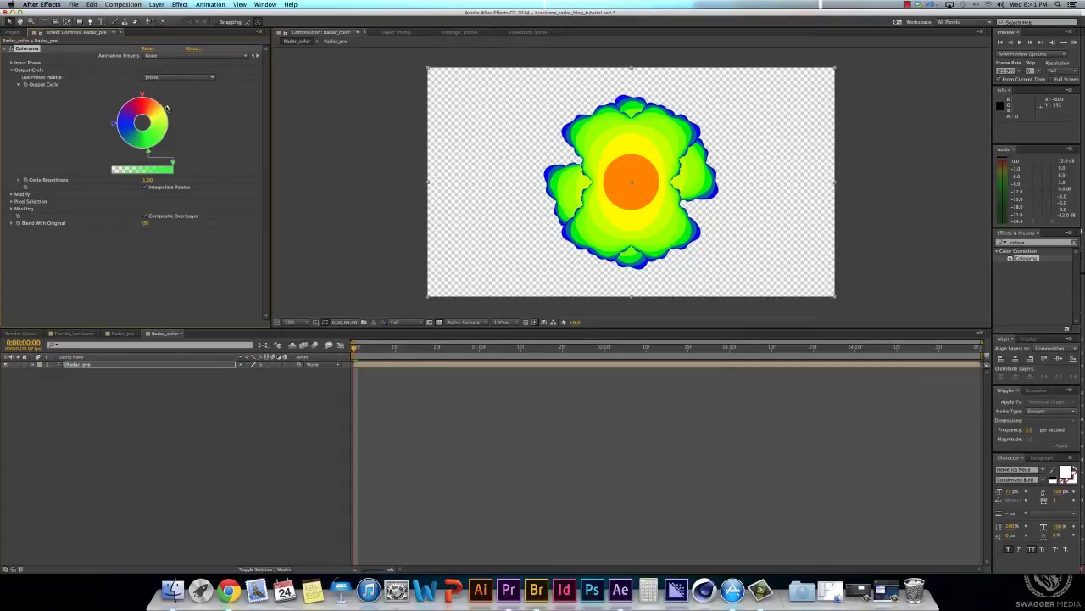
mouse_move(168, 108)
left_mouse_down()
mouse_move(170, 128)
mouse_move(156, 105)
left_mouse_up()
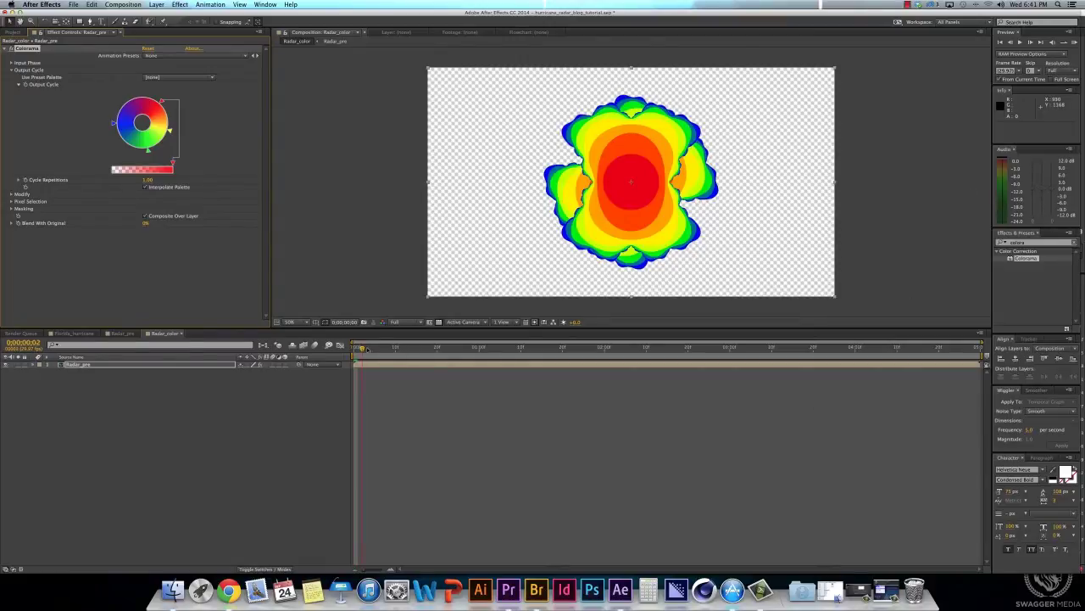
Step: Check the recoloured animation, then return to Radar_pre and select the top Fractal layer
left_click_drag(363, 348, 209, 373)
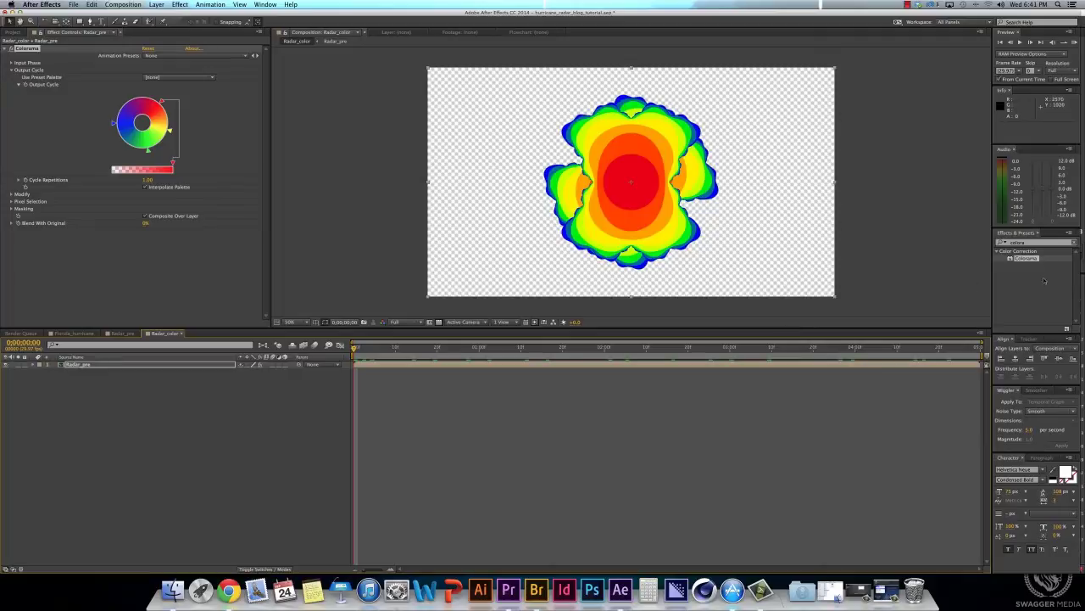
left_click(123, 332)
left_click(74, 365)
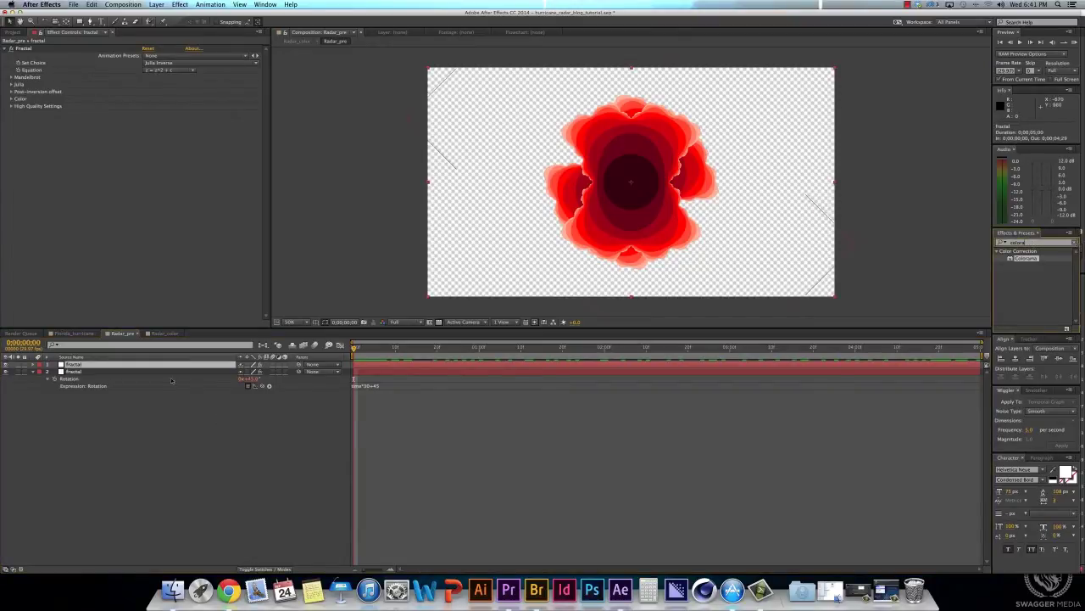
Step: Apply Turbulent Displace to the top Fractal layer and preview the distortion
left_click(1074, 243)
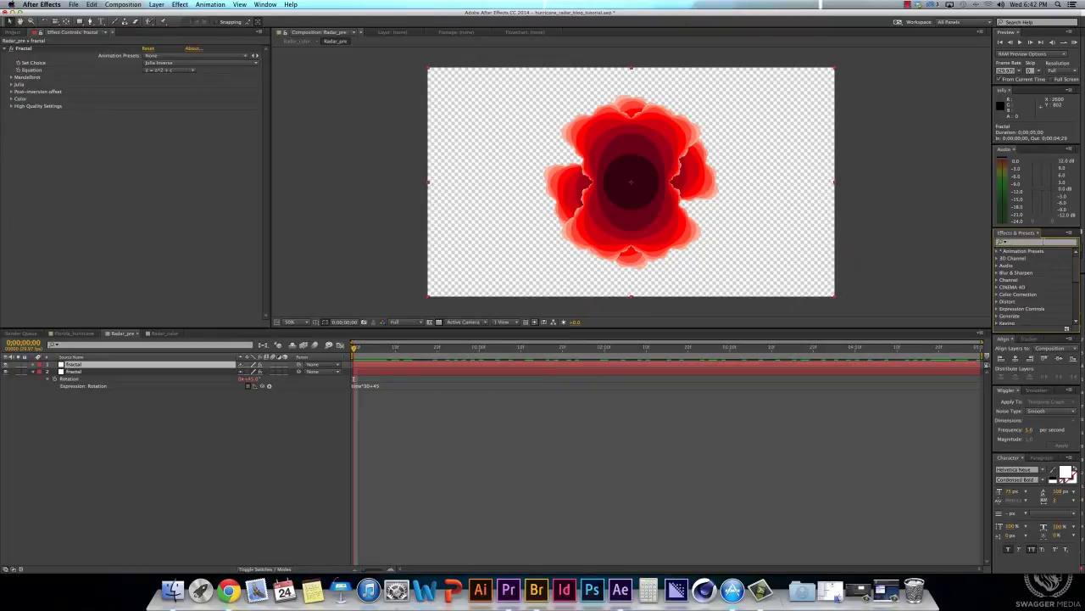
type("turbul")
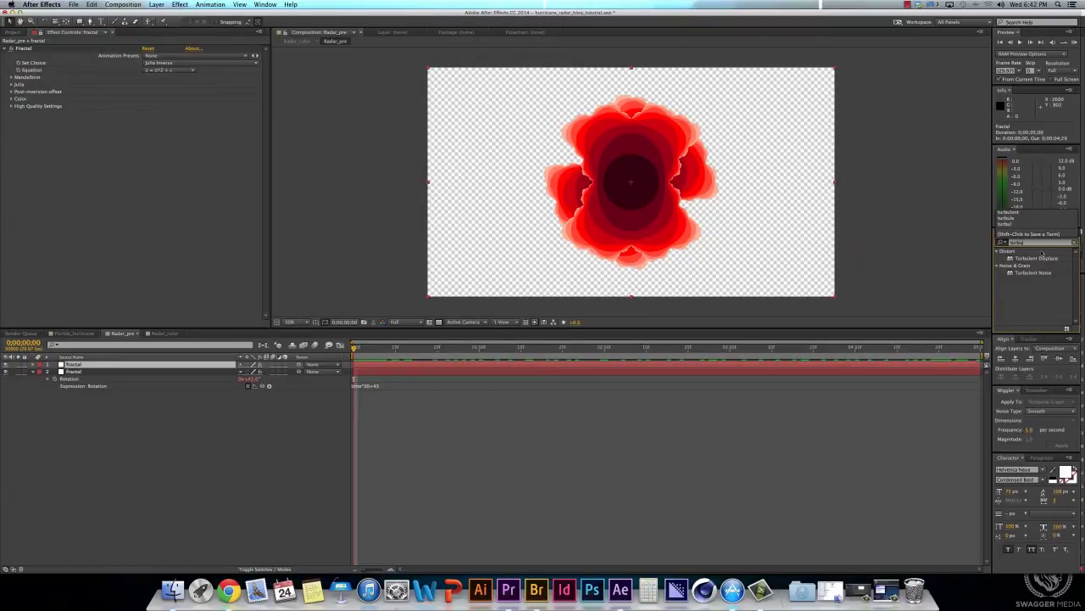
left_click_drag(1042, 257, 84, 363)
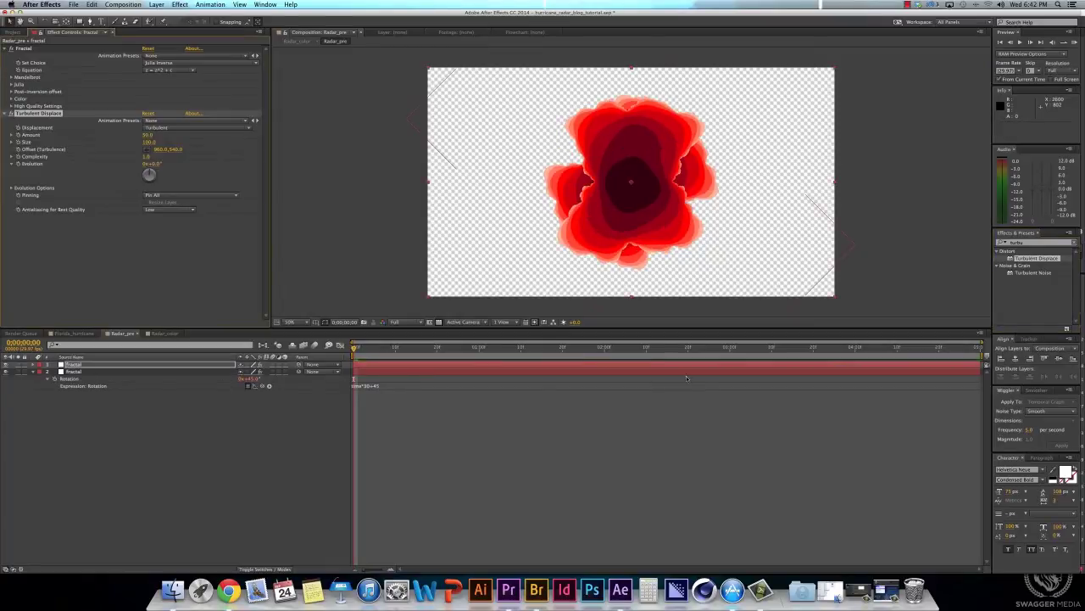
key("space")
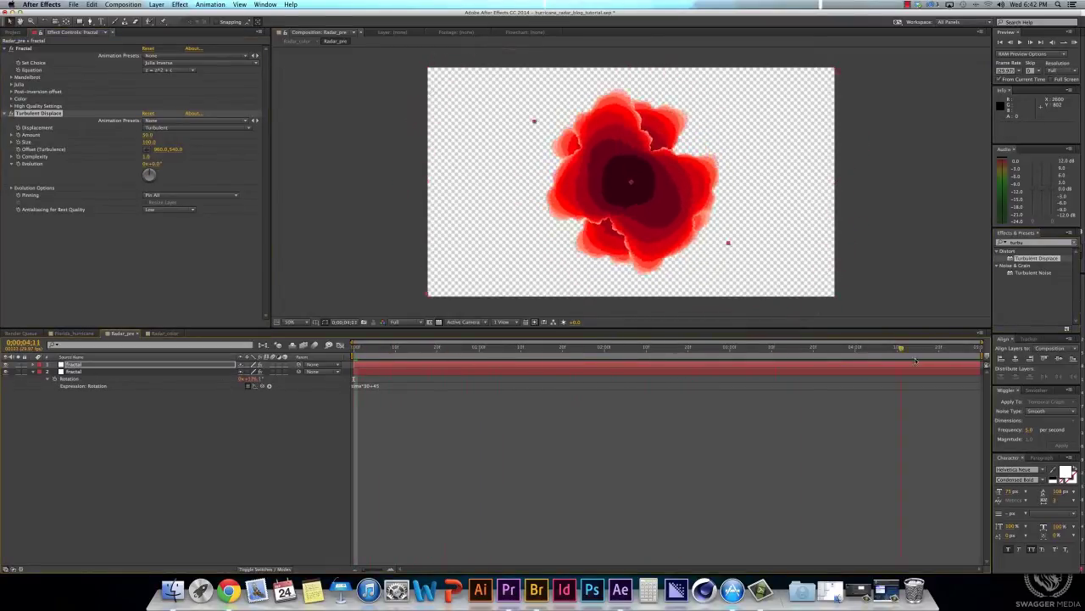
key("space")
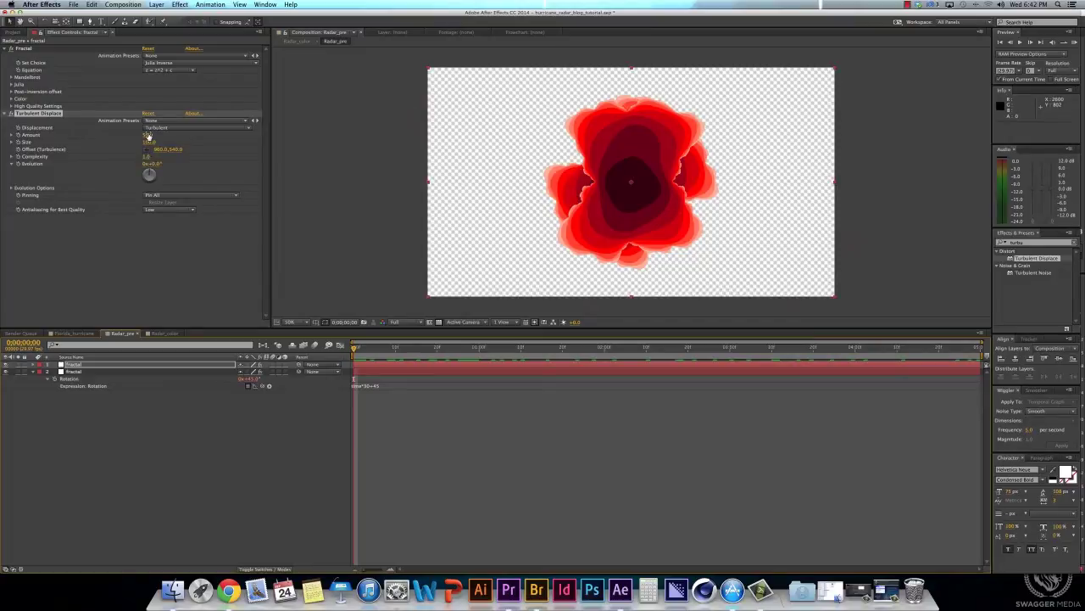
Step: Set the Turbulent Displace Amount to 135 and preview the calmer blob
left_click_drag(148, 136, 984, 199)
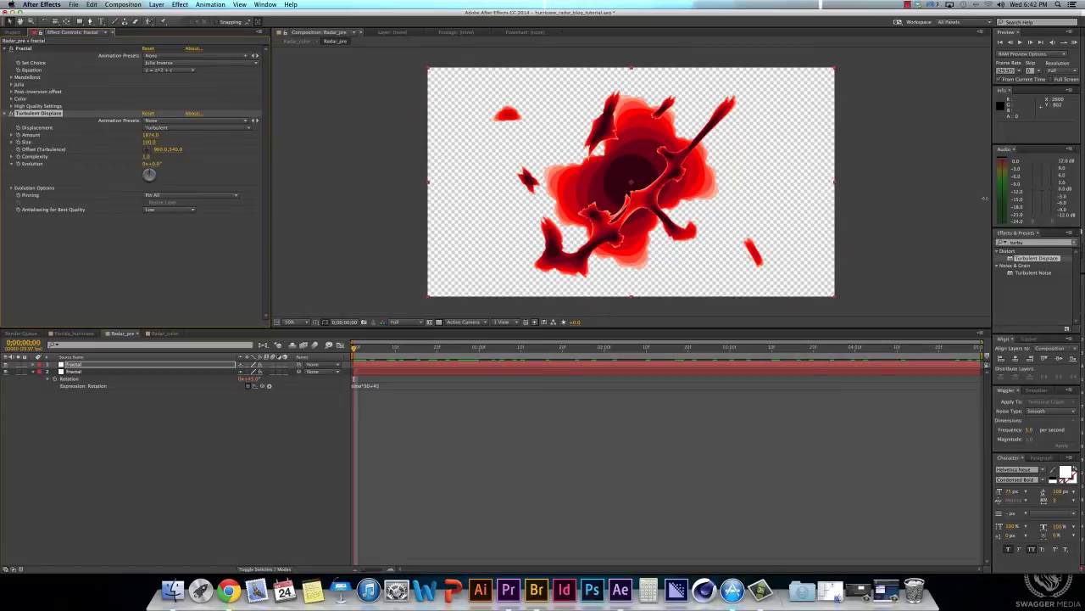
mouse_move(356, 348)
left_mouse_down()
mouse_move(484, 347)
mouse_move(348, 356)
left_mouse_up()
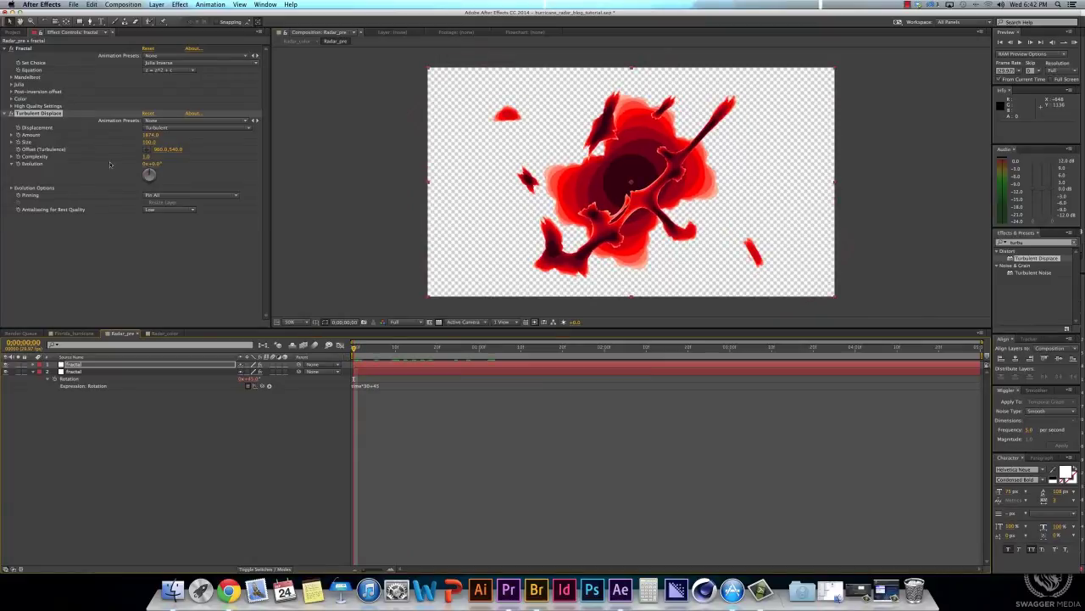
left_click(150, 135)
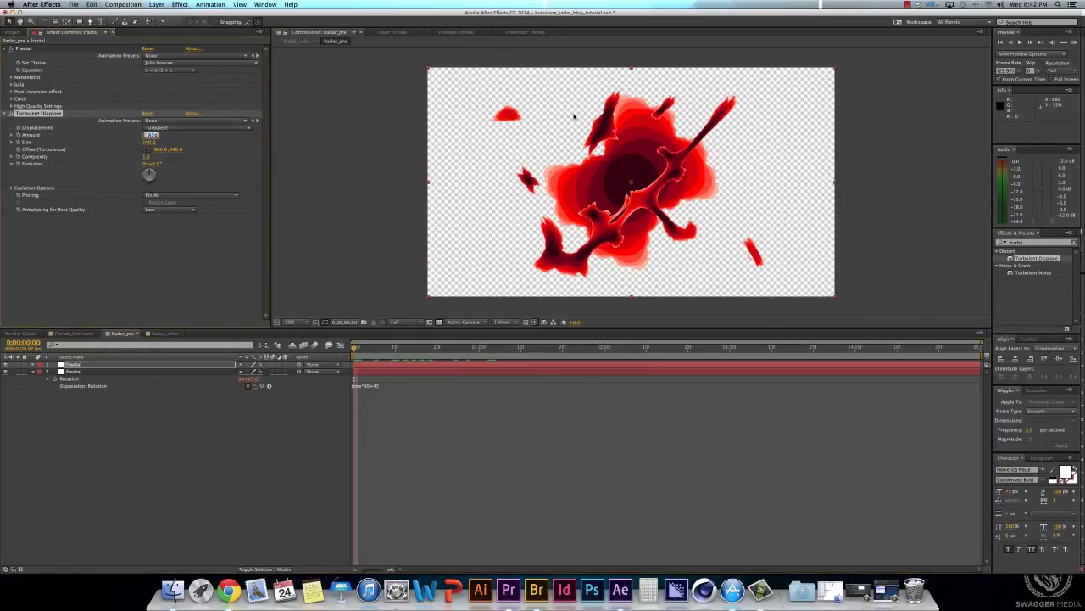
type("100")
key("Return")
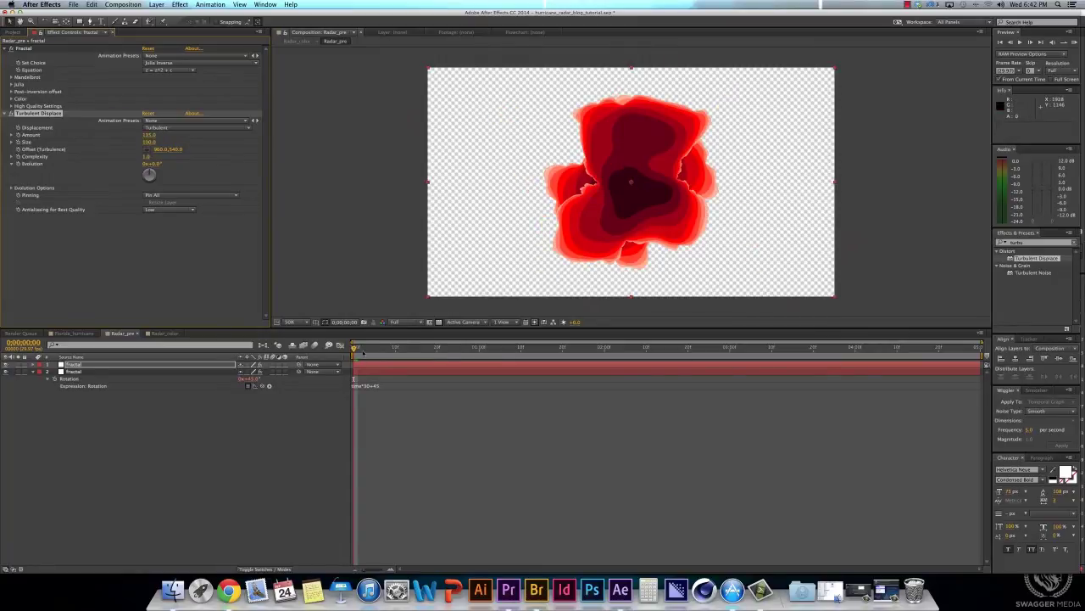
key("space")
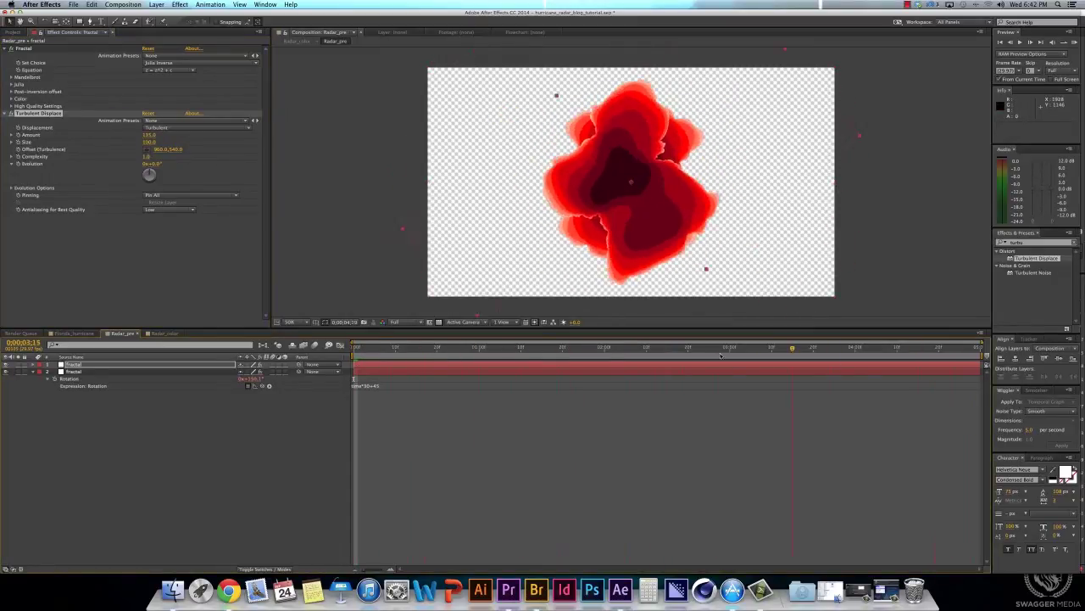
key("space")
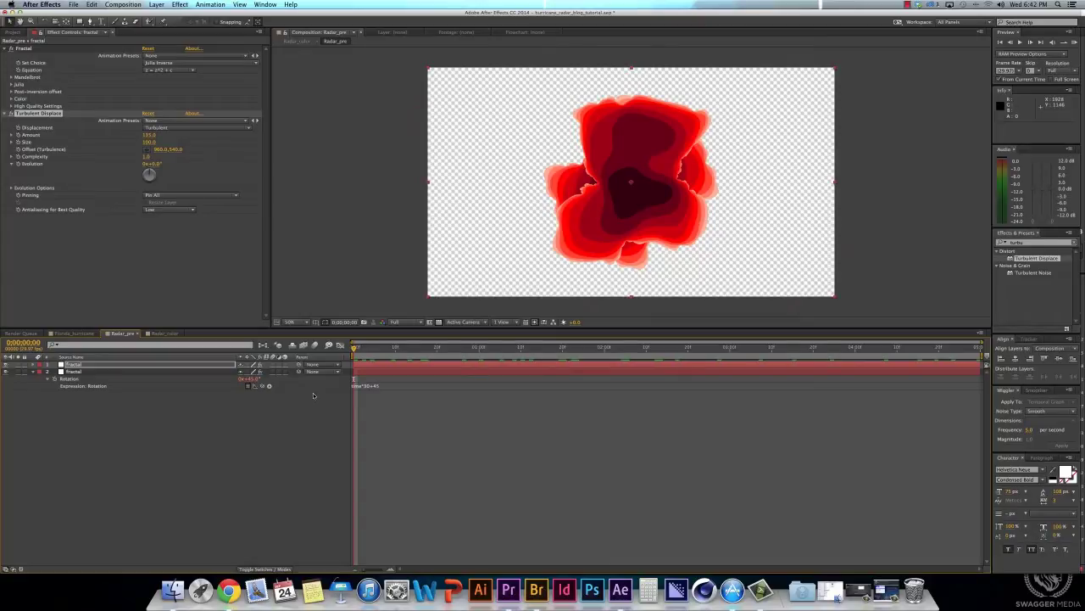
Step: Drive the top layer's Turbulent Displace Evolution with time*30 and scrub to watch it change
left_click(29, 167)
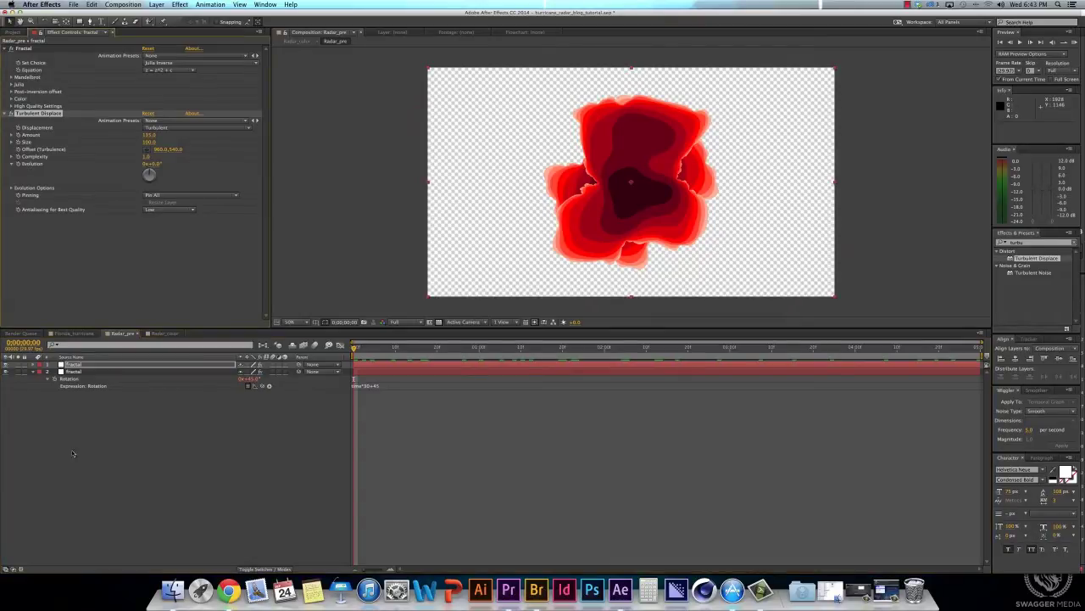
left_click(80, 364)
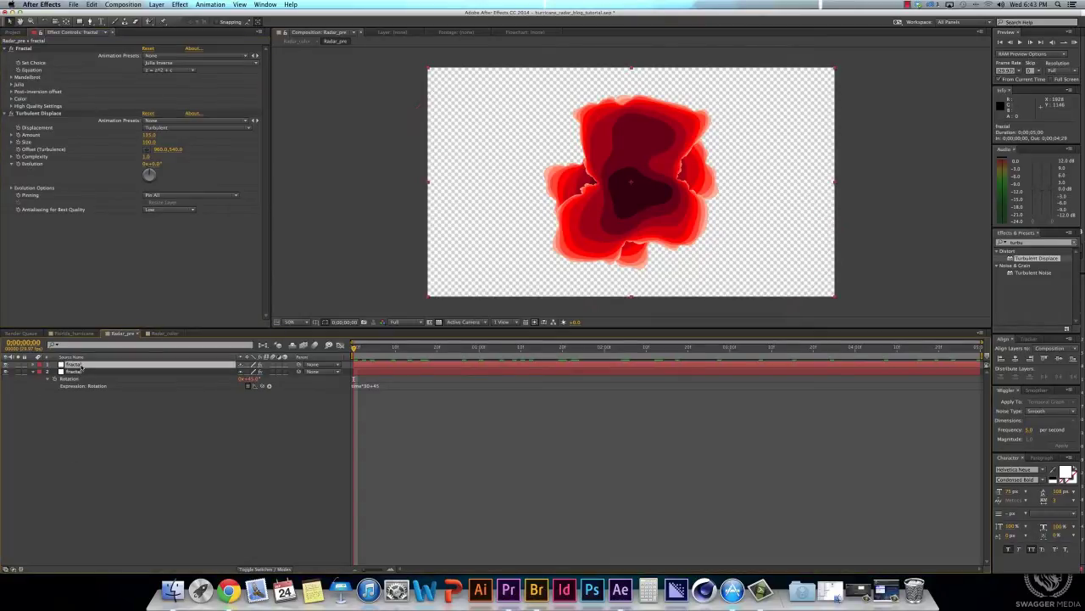
key("e")
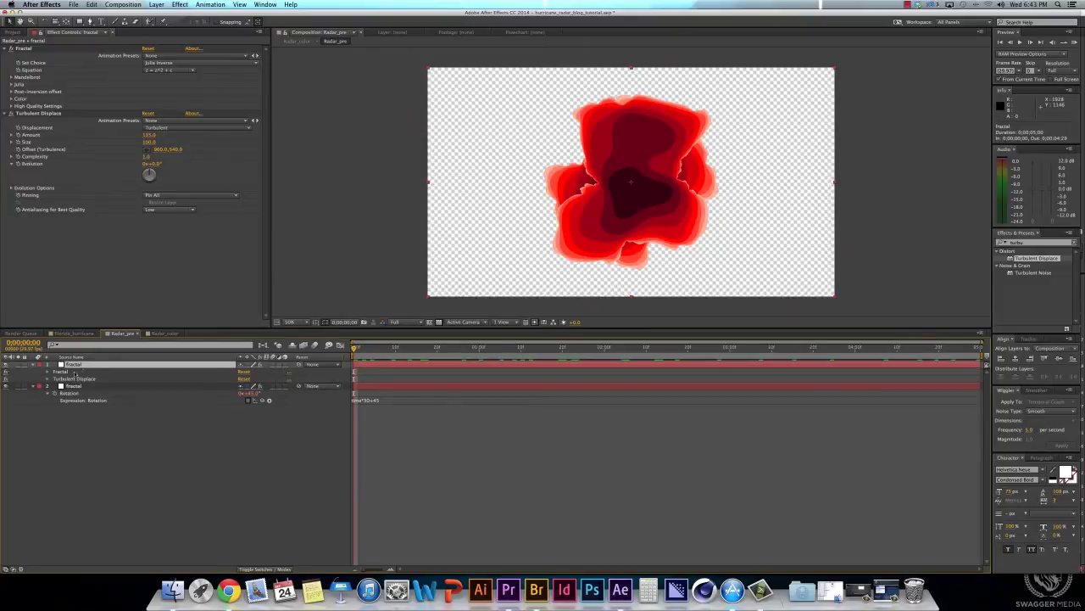
left_click(48, 379)
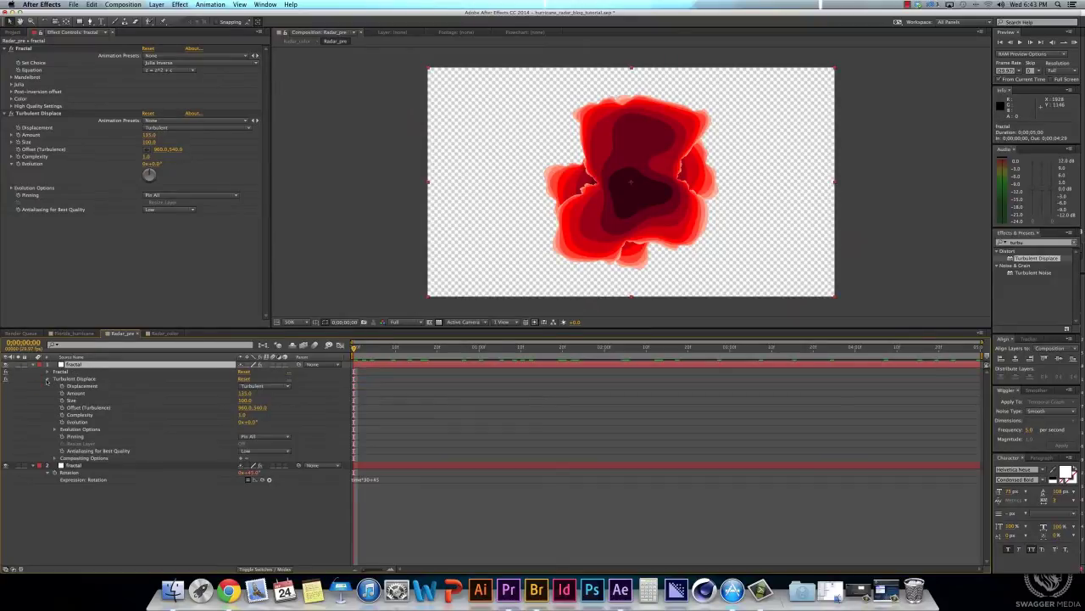
left_click(54, 429)
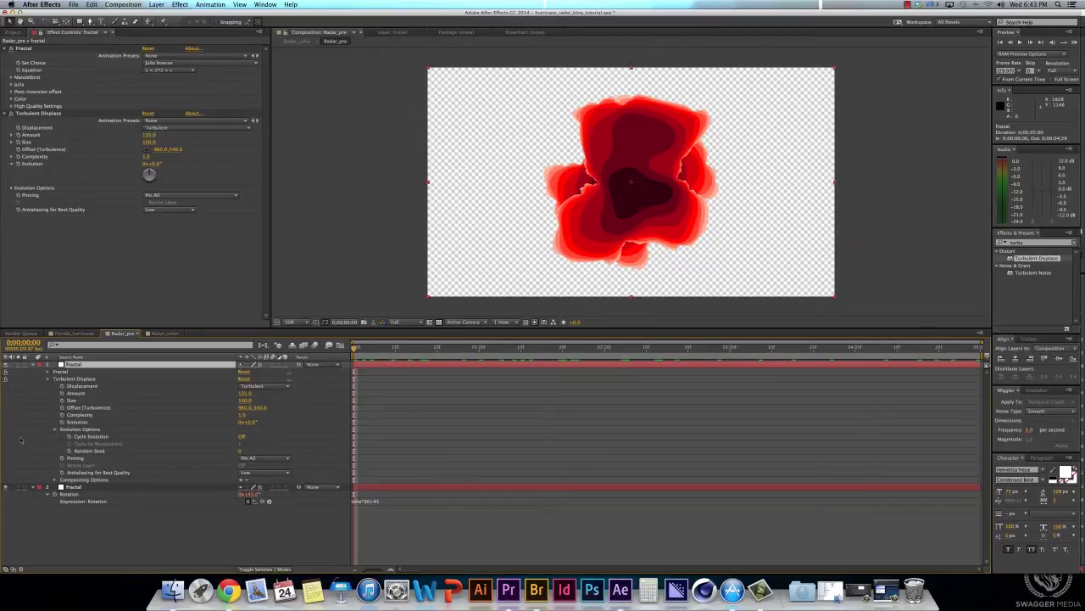
left_click(78, 423)
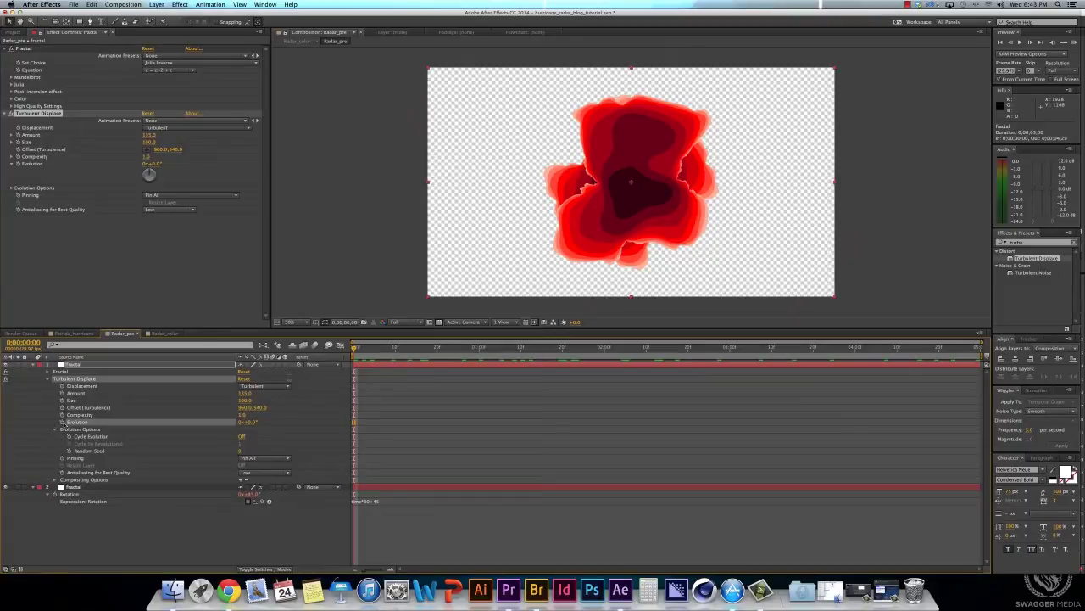
left_click(62, 423, "alt")
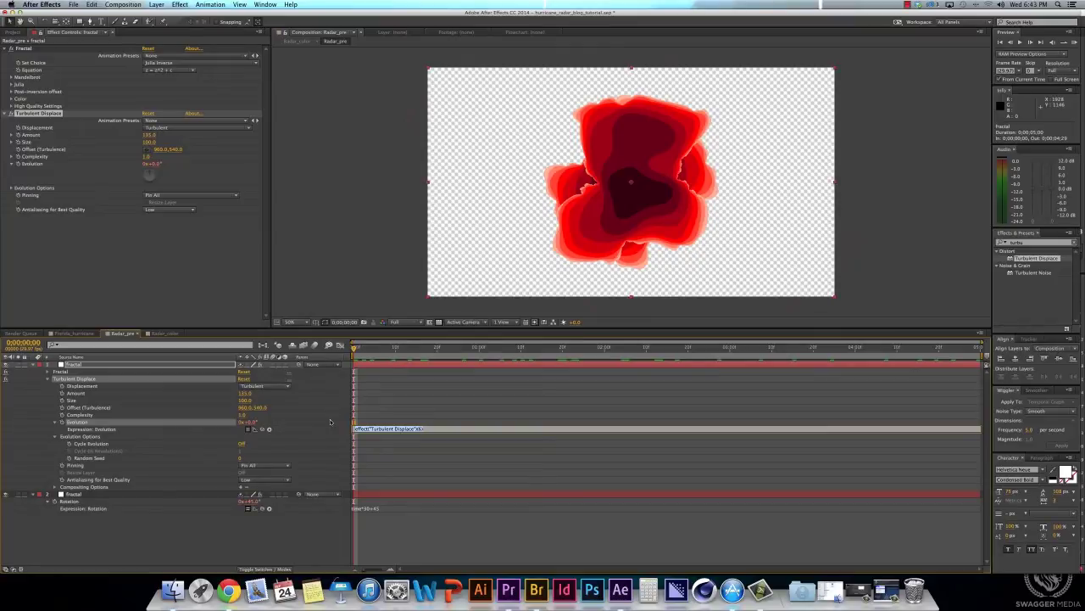
key("BackSpace")
key("super+shift+a")
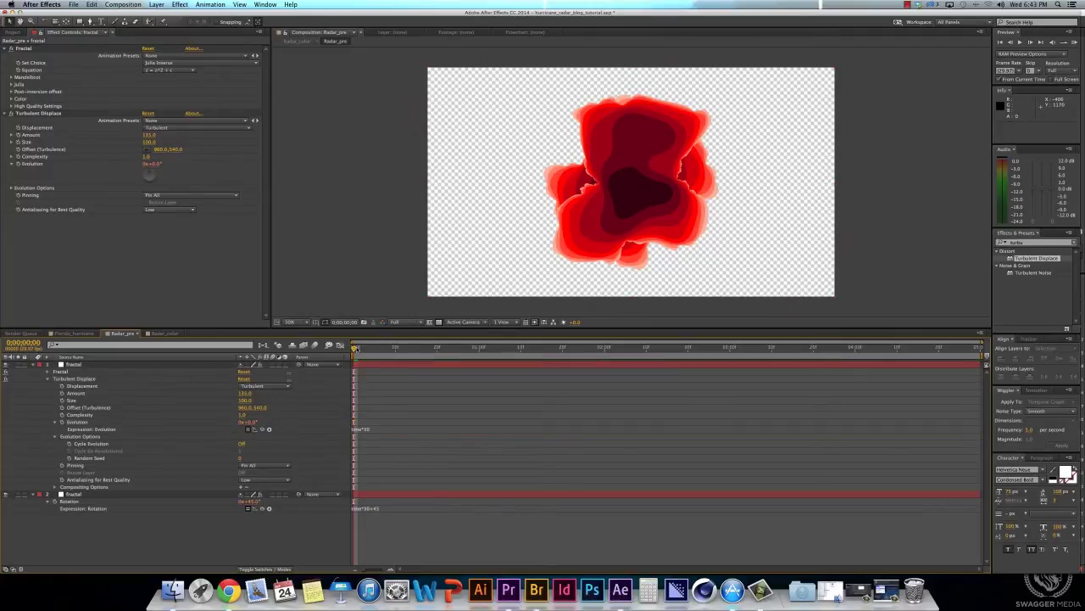
left_click_drag(355, 348, 331, 446)
Step: Copy Turbulent Displace onto the second Fractal layer and preview the result
left_click(39, 113)
left_click(37, 114)
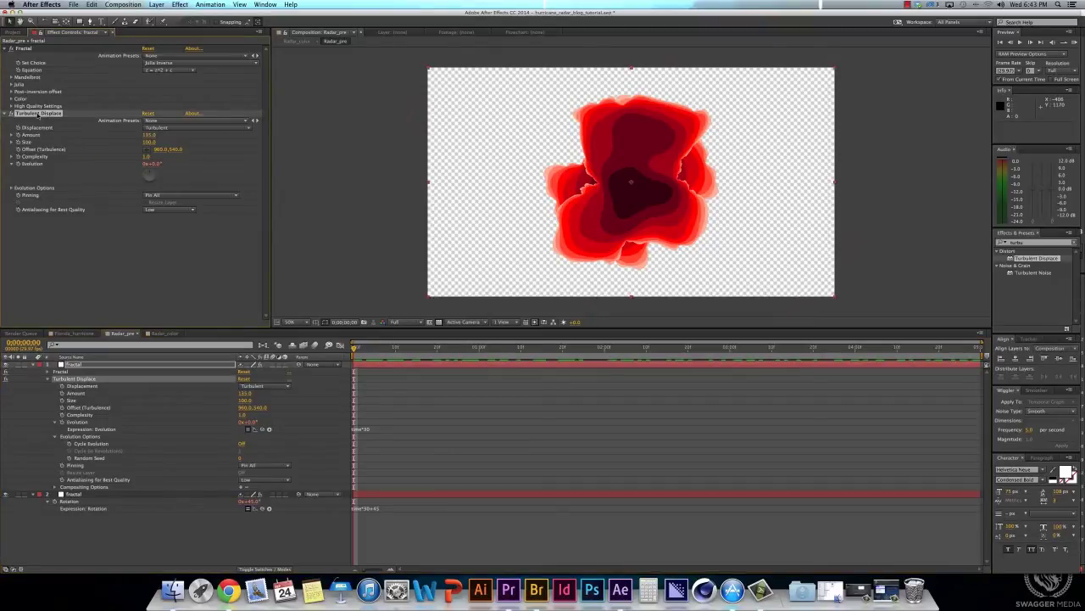
left_click(78, 494)
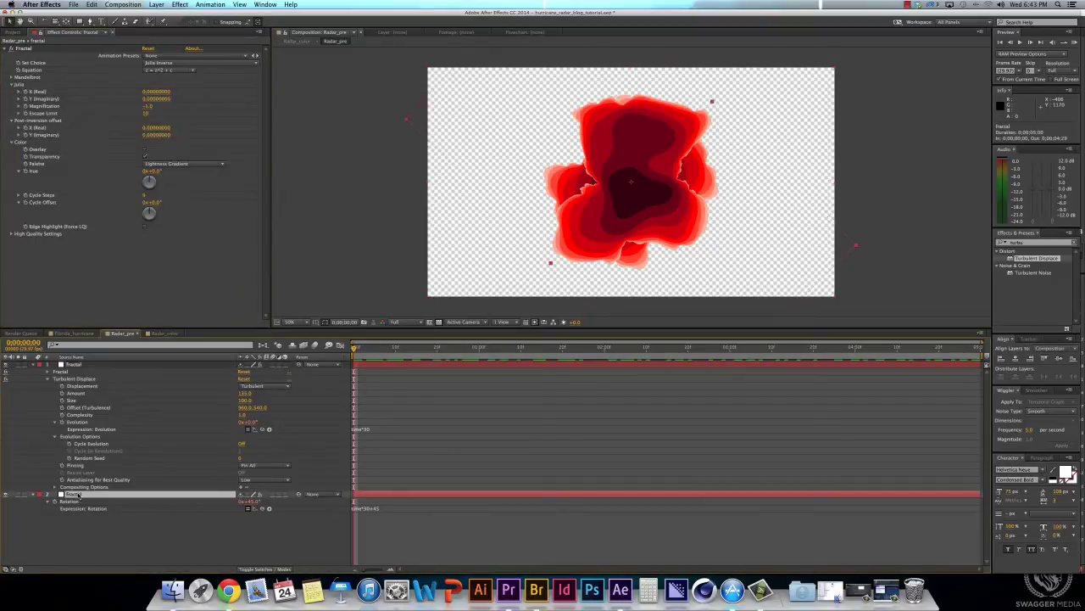
key("ctrl+v")
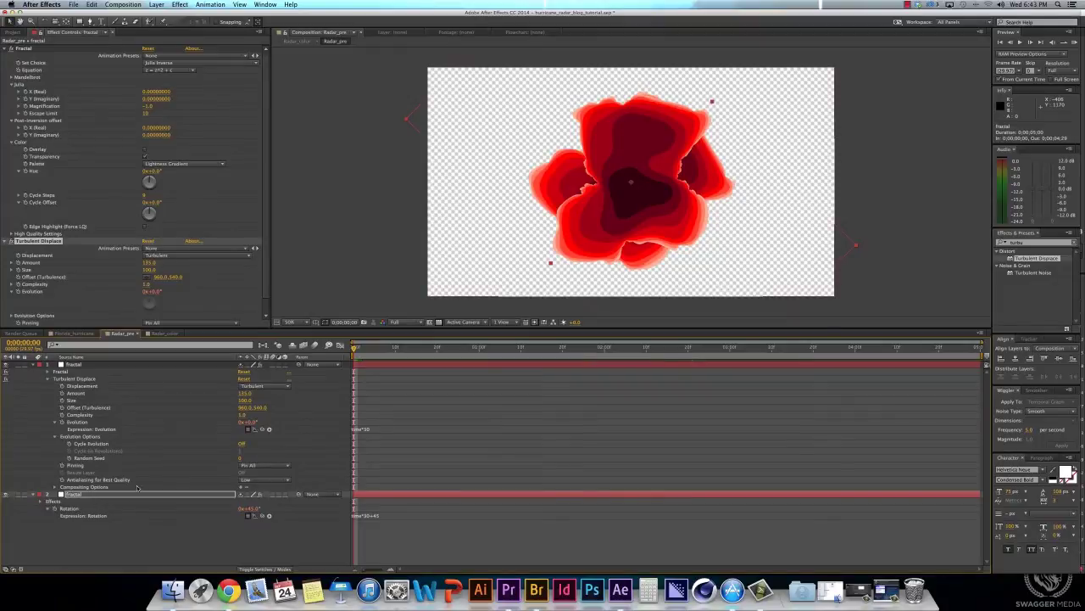
key("space")
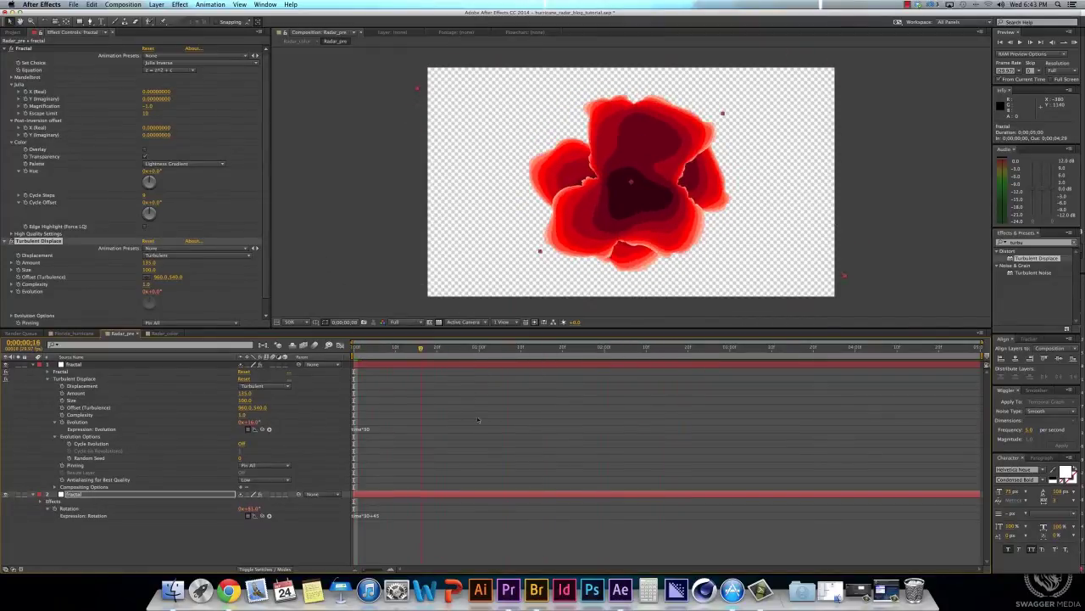
key("space")
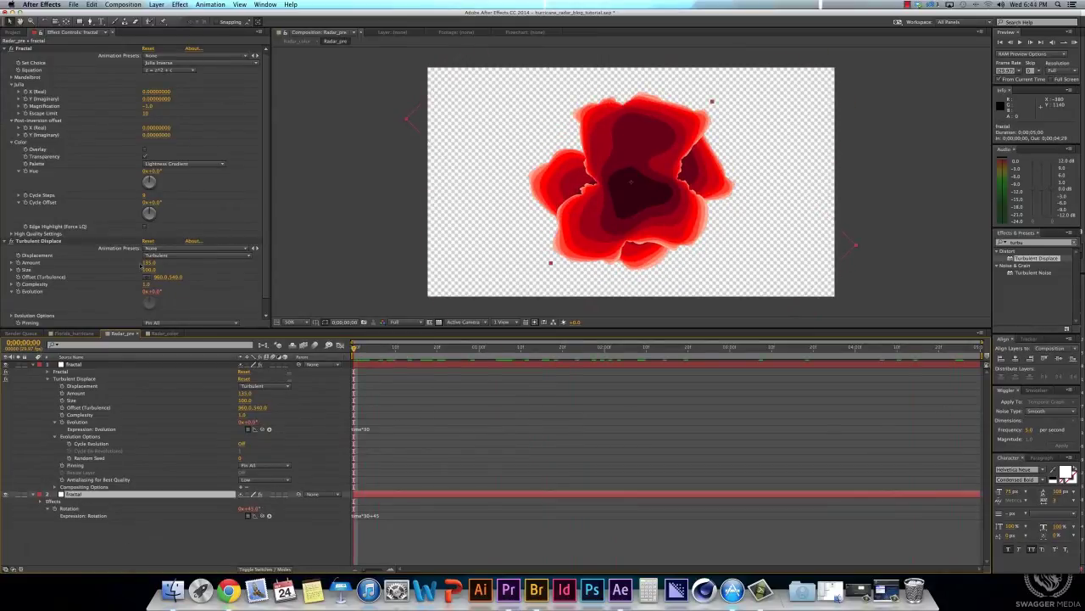
Step: Set the pasted Turbulent Displace Amount to 145 and preview the distortion
left_click(149, 262)
type("1")
key("Return")
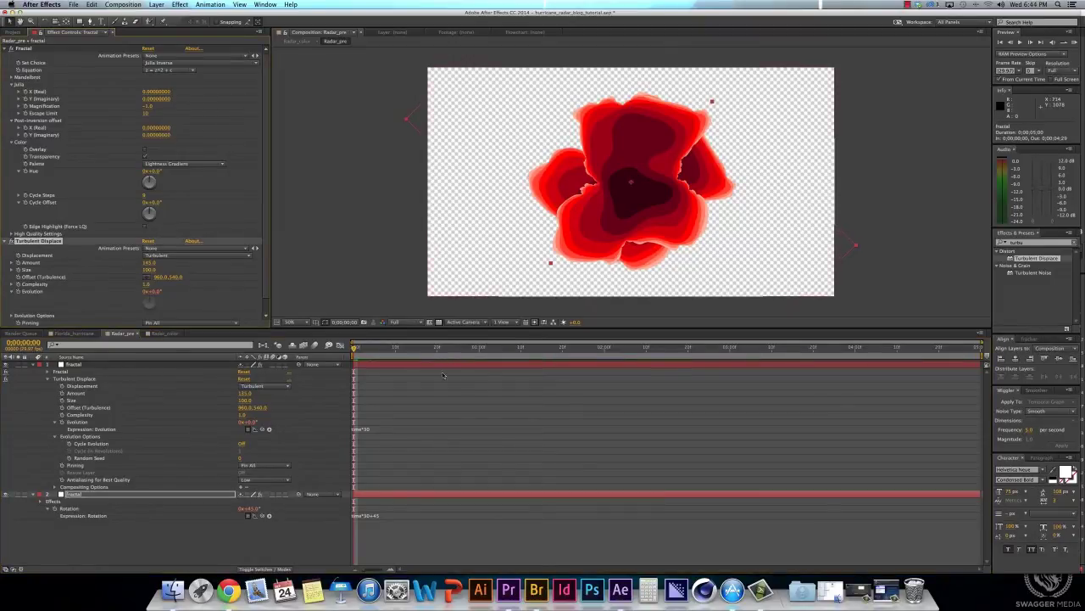
key("space")
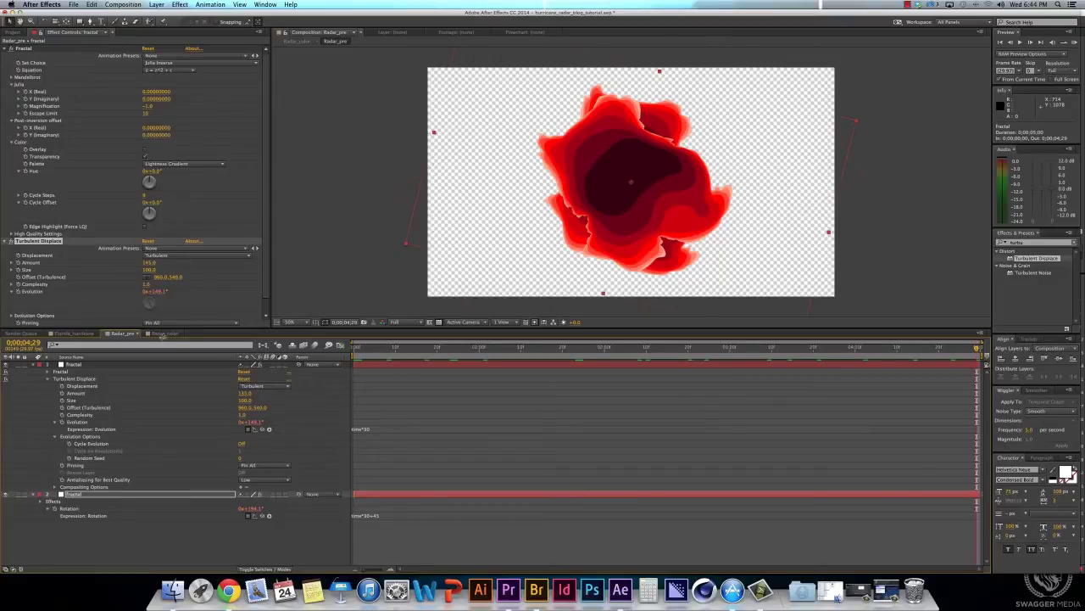
Step: Switch to the Radar_color comp and preview its rainbow-banded radar blob
left_click(165, 332)
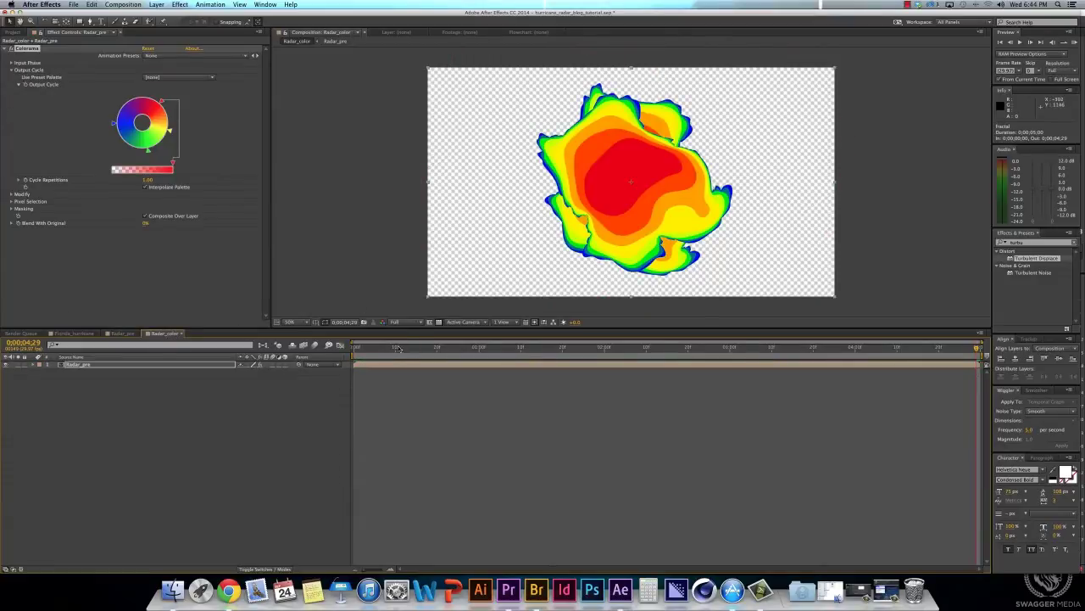
key("space")
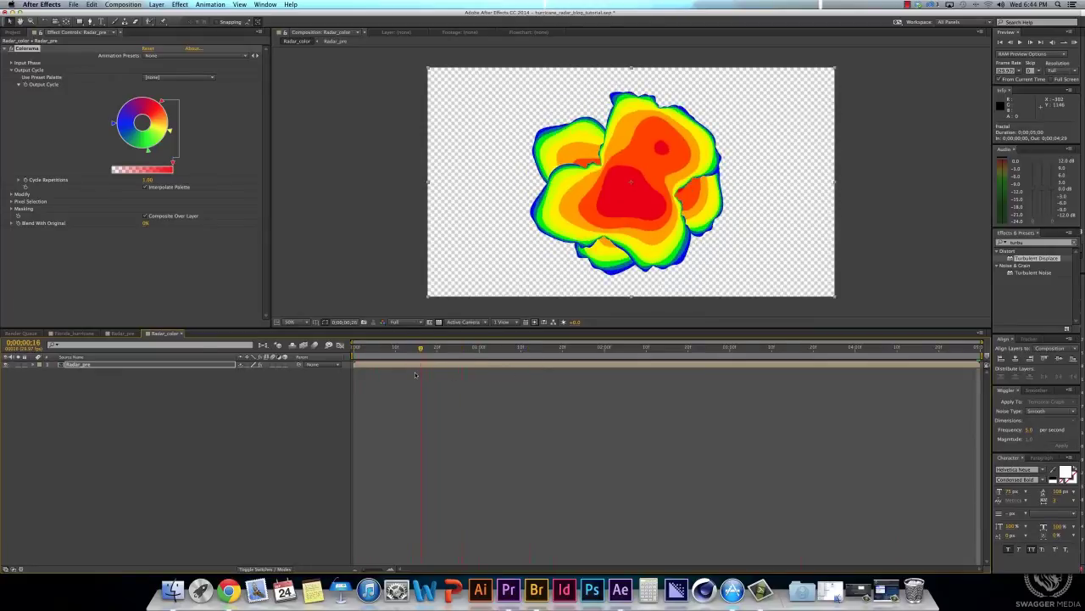
left_click_drag(415, 376, 413, 378)
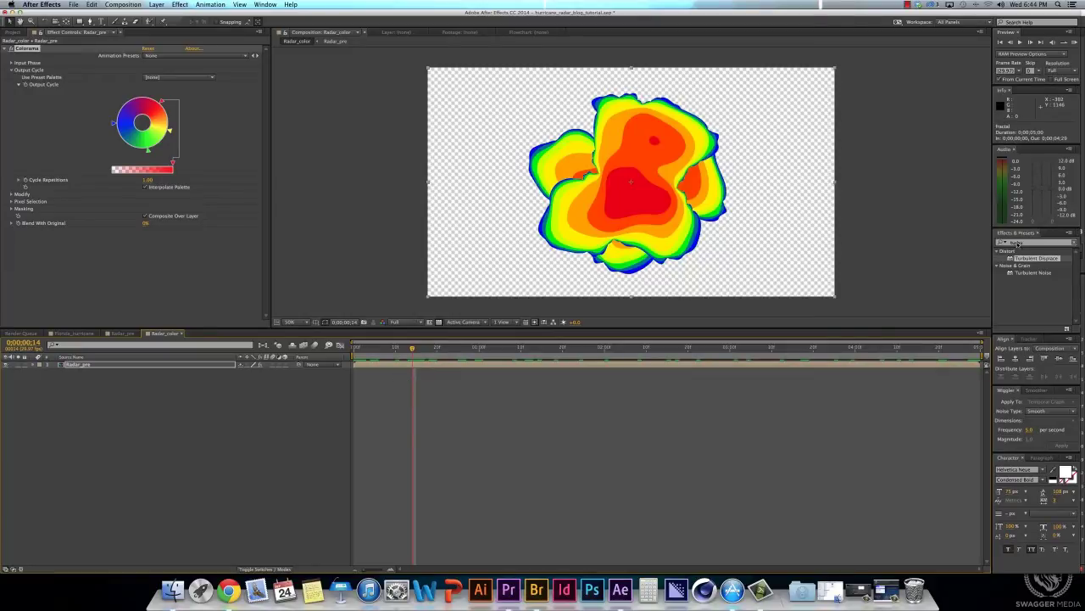
Step: Search for Twirl and apply it to the radar layer
left_click(1075, 245)
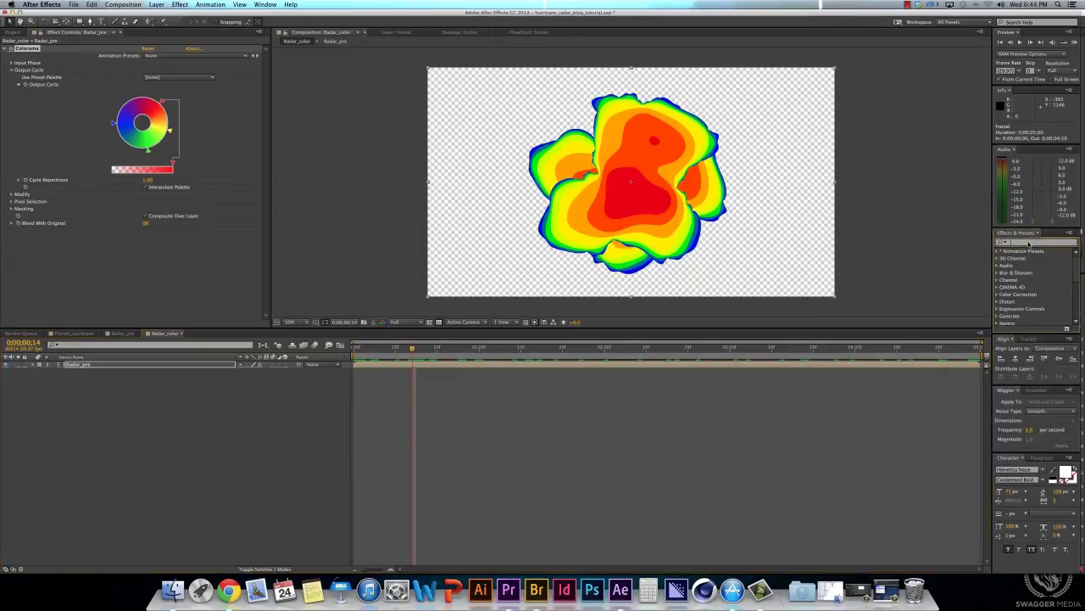
type("Twirl")
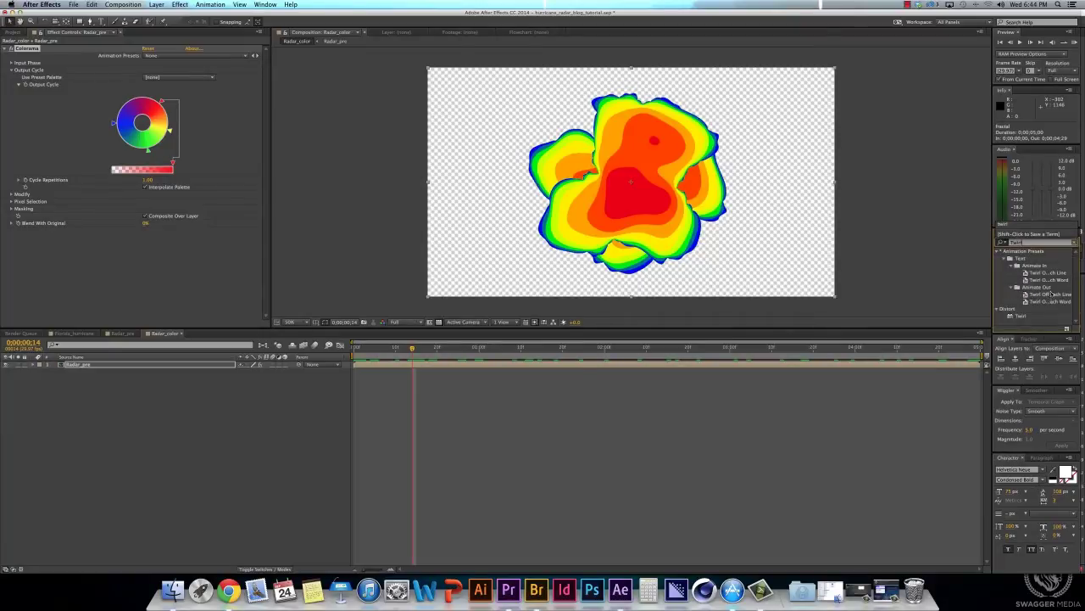
left_click_drag(1022, 317, 660, 254)
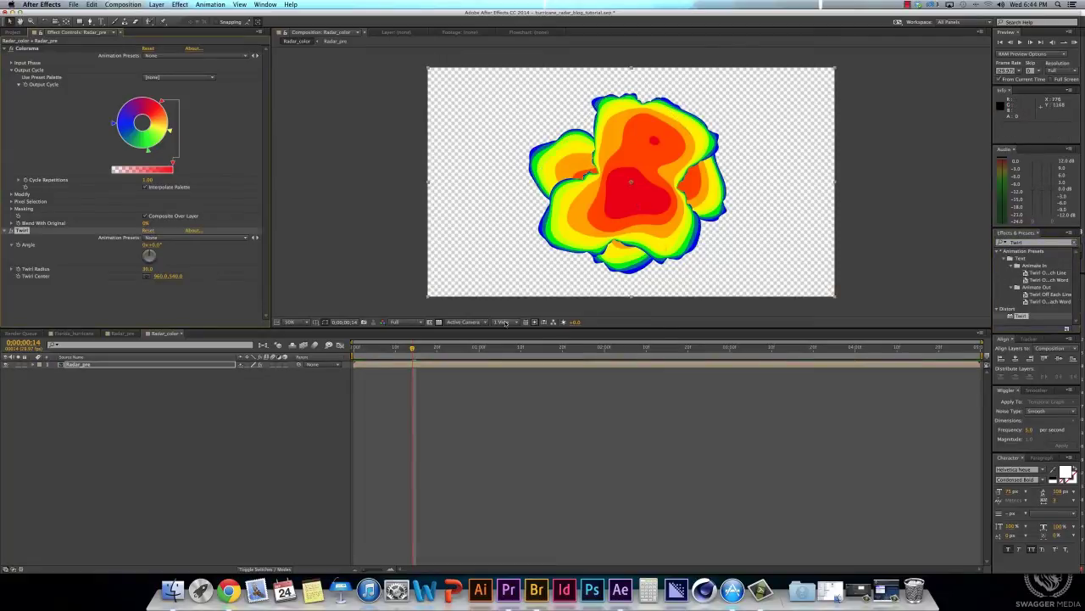
Step: Experiment with the Twirl radius, then set the Twirl angle to 250°
left_click_drag(148, 269, 178, 273)
left_click_drag(151, 244, 292, 245)
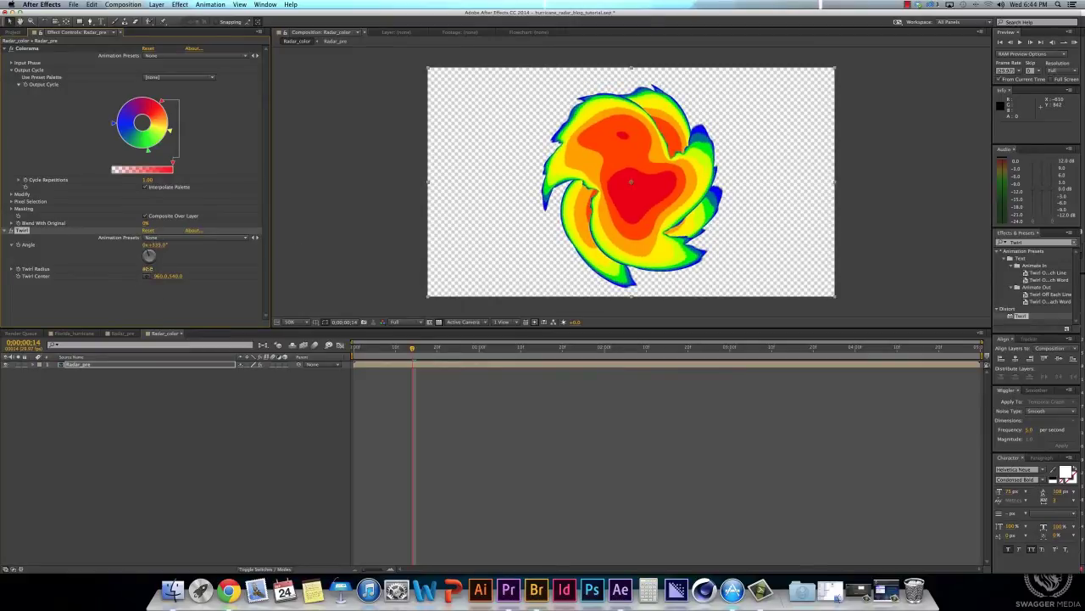
left_click_drag(148, 269, 101, 278)
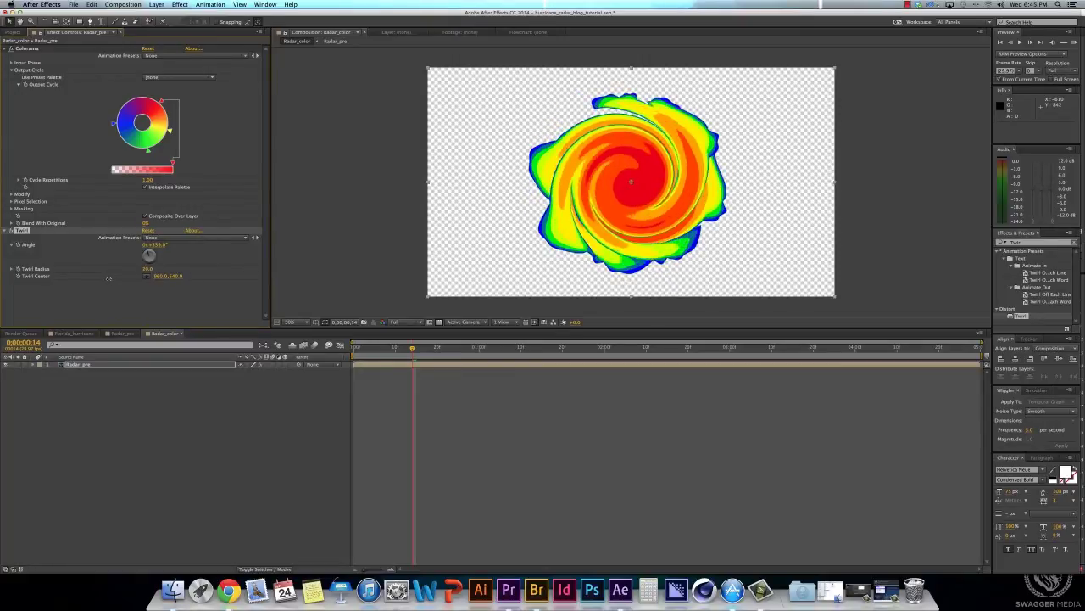
left_click_drag(107, 279, 101, 282)
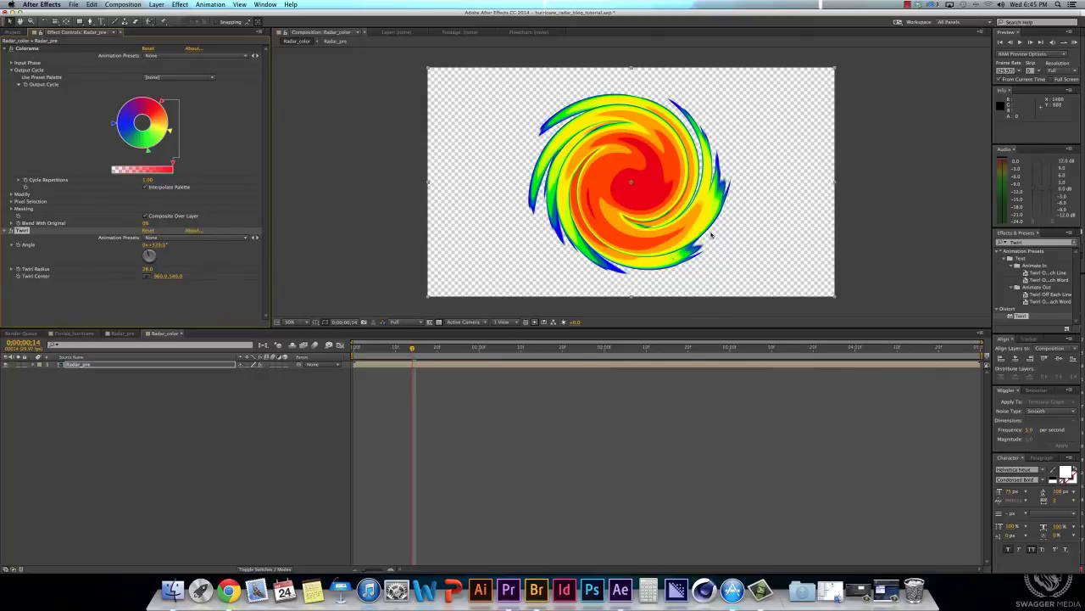
left_click_drag(157, 246, 131, 262)
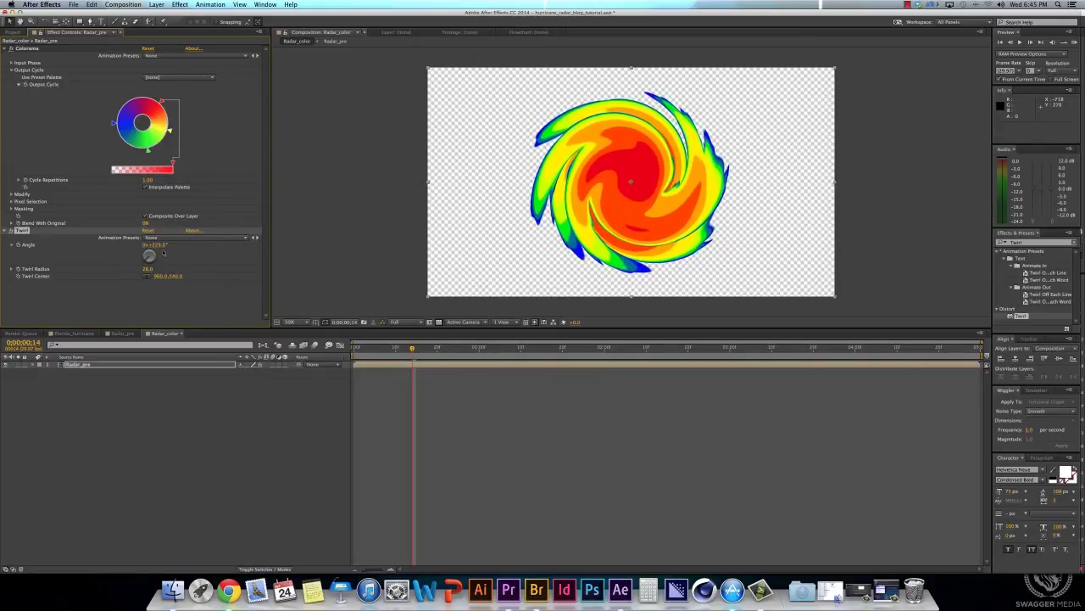
left_click(156, 244)
type("250")
key("Return")
Step: Scrub through the timeline to check the twirl, then return to the start
left_click_drag(405, 351, 832, 333)
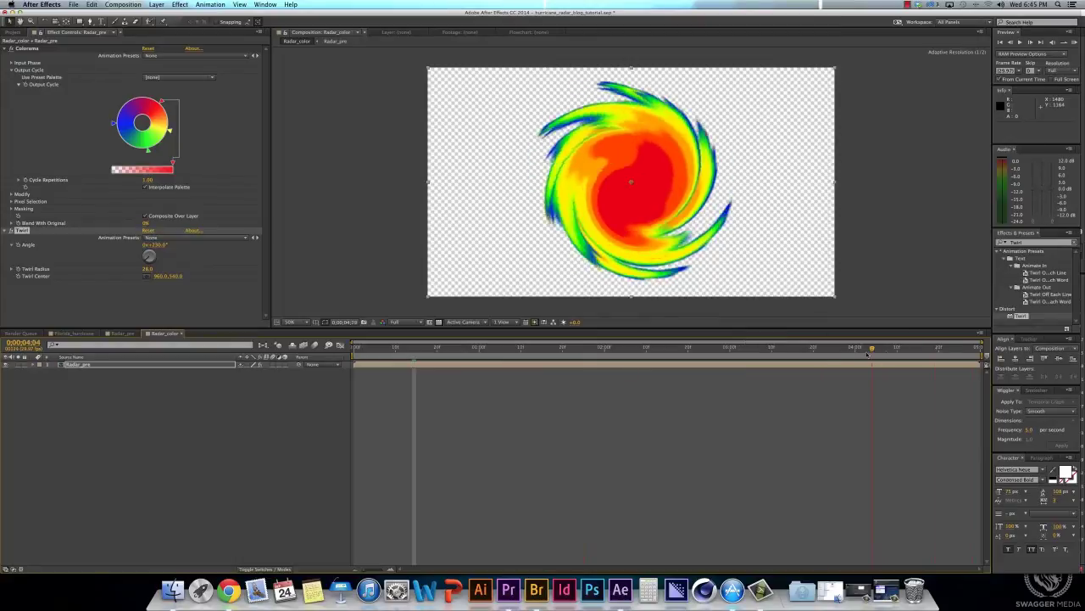
left_click_drag(479, 356, 605, 349)
left_click_drag(939, 357, 972, 368)
left_click_drag(567, 378, 715, 369)
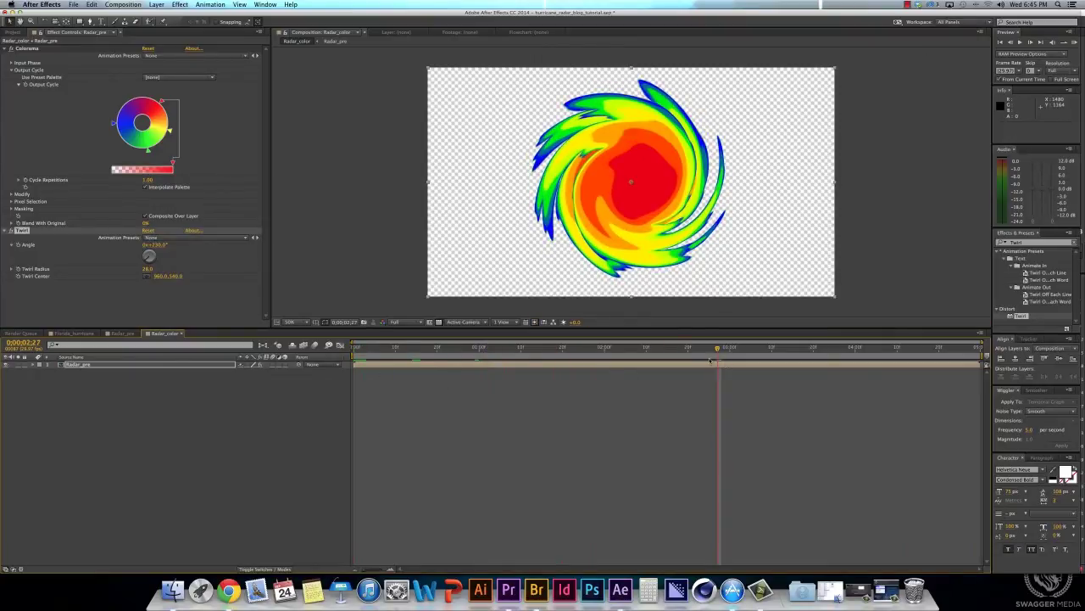
left_click_drag(734, 360, 746, 363)
key("Home")
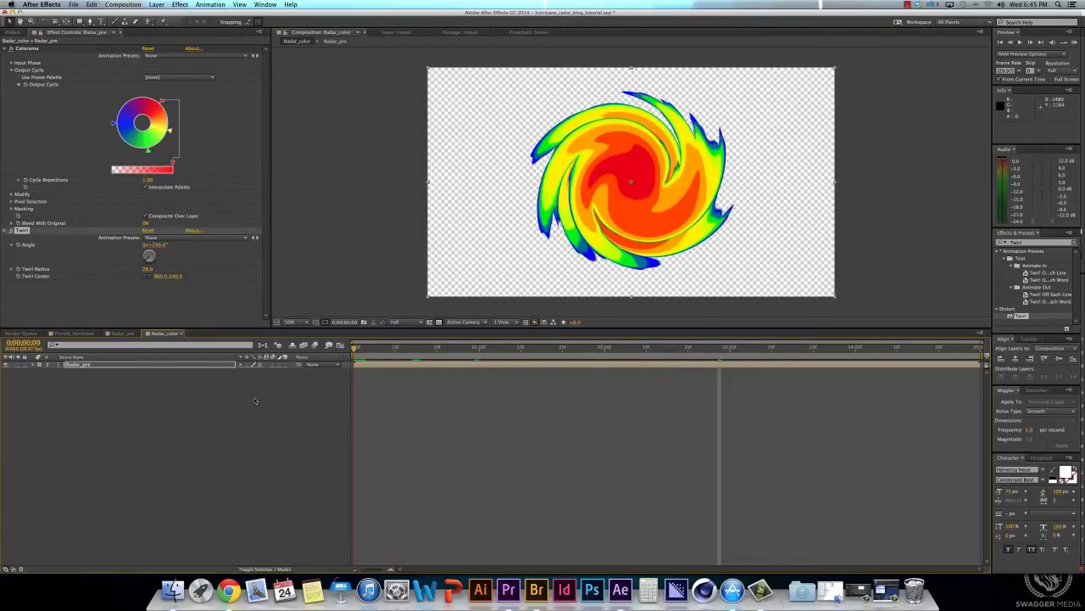
Step: Search 'cc block' and apply CC Block Load to the radar layer
left_click_drag(355, 401, 312, 473)
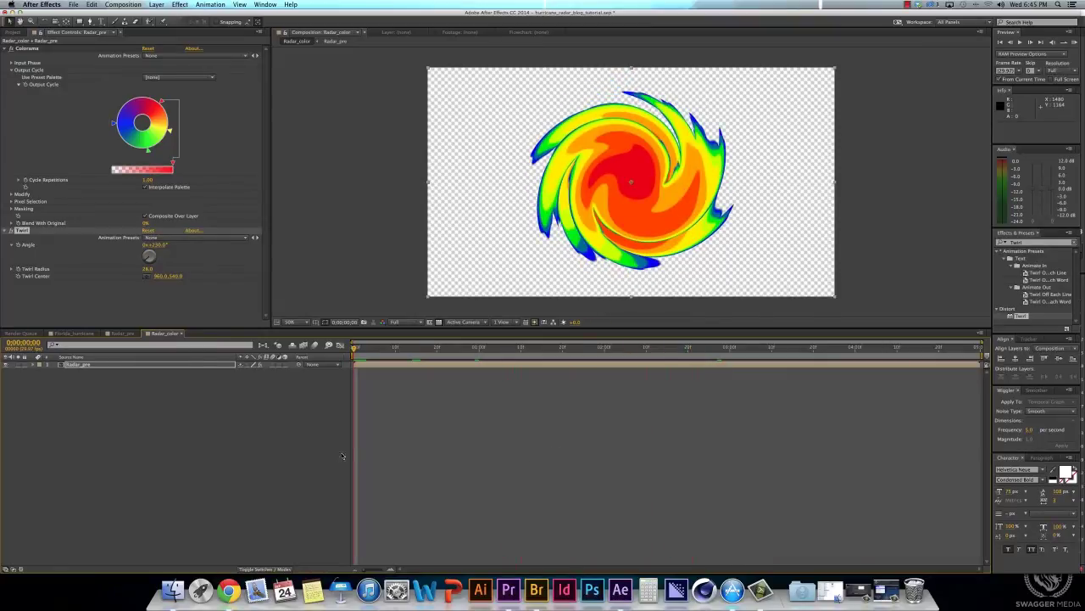
left_click(1073, 244)
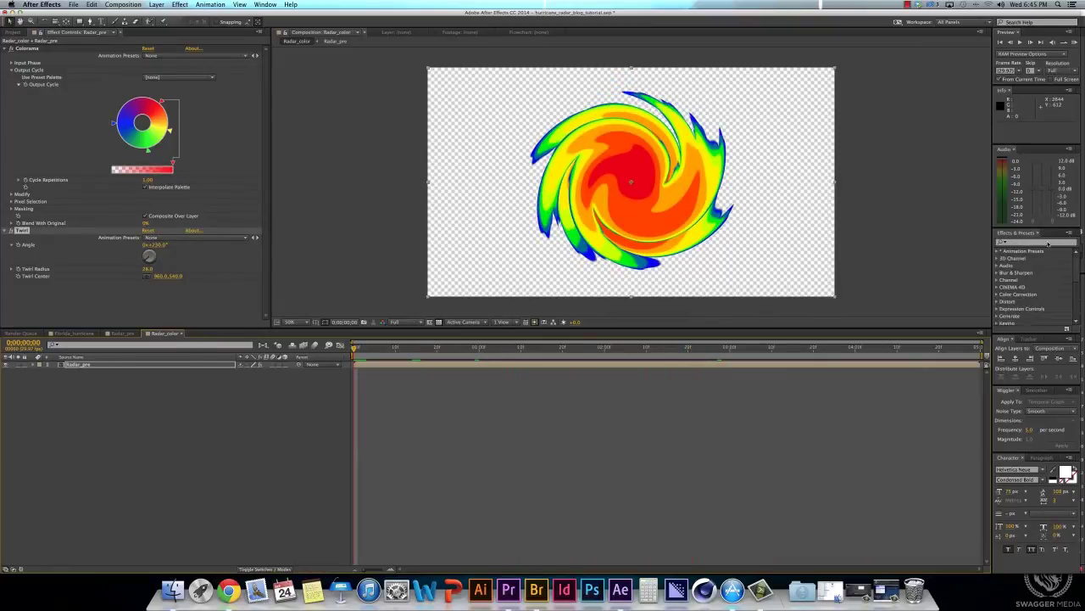
type("cc")
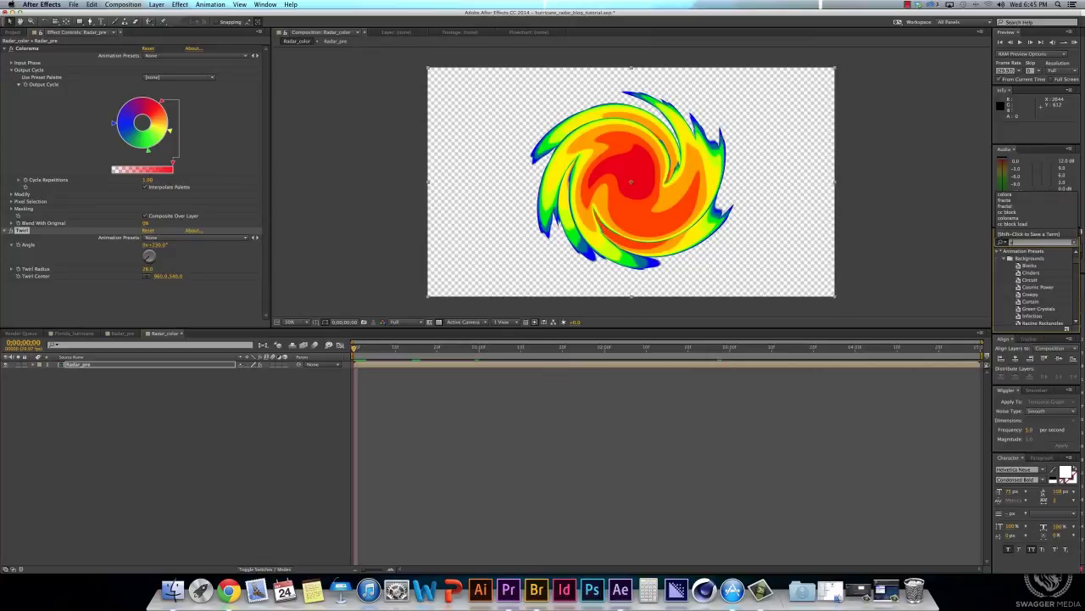
type(" block")
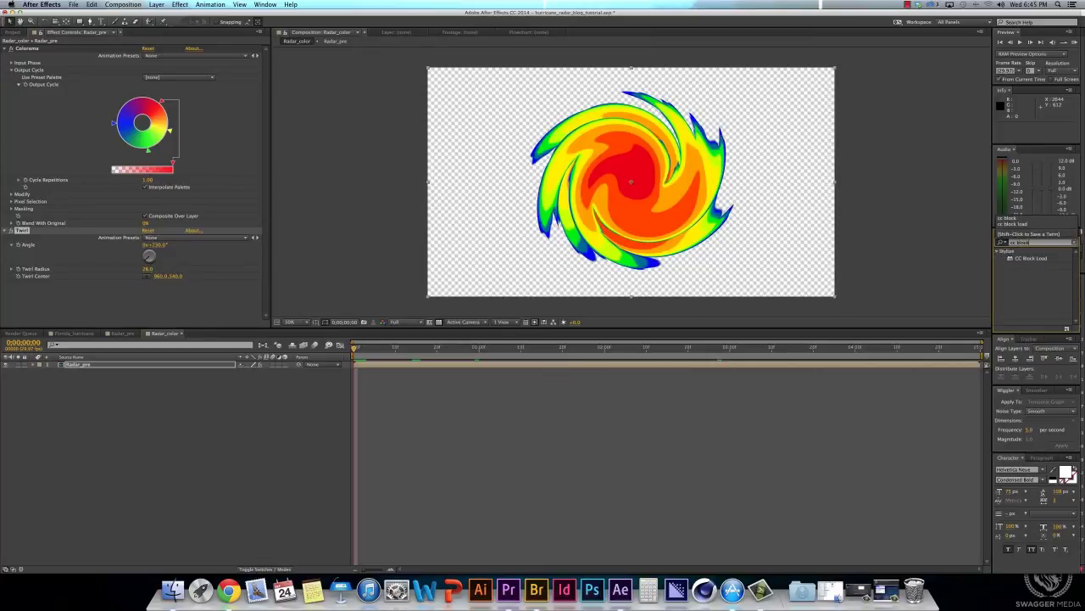
left_click_drag(1030, 258, 628, 217)
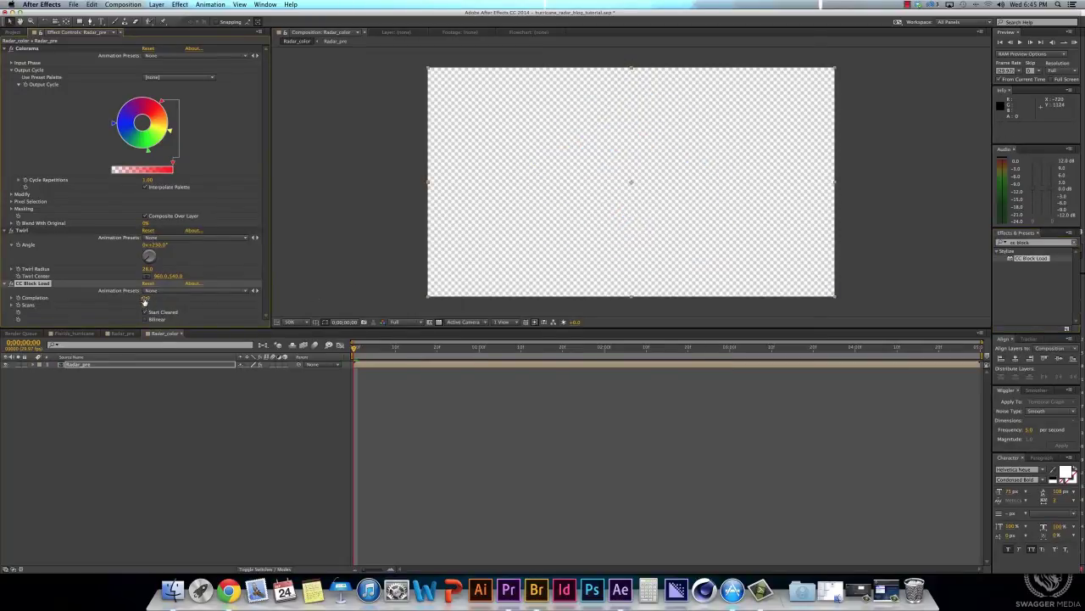
Step: Set CC Block Load Completion to 50 and preview the blocky spiral
left_click_drag(147, 298, 185, 297)
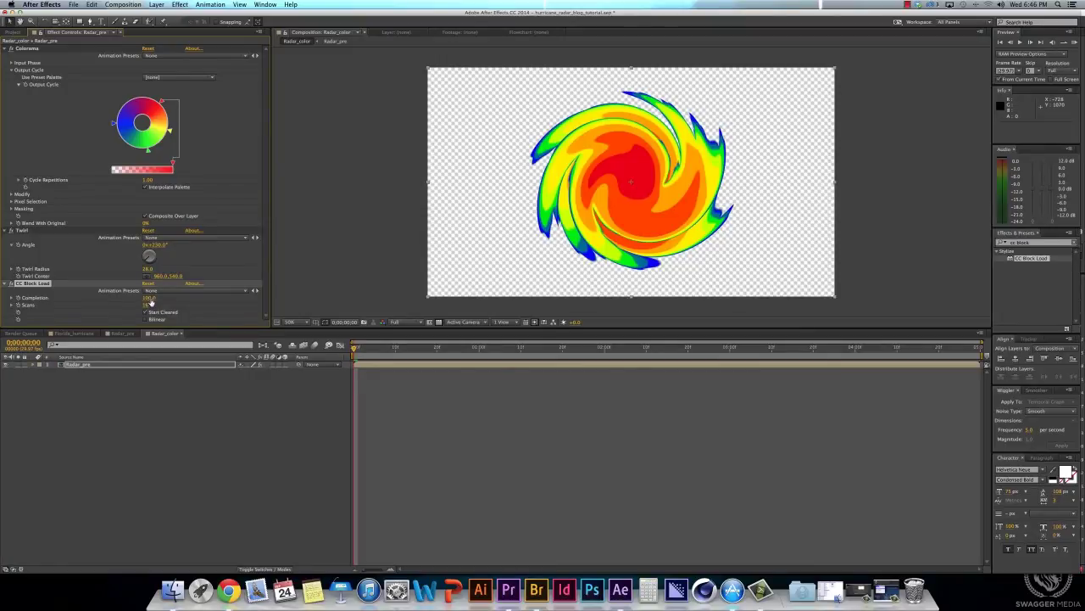
left_click_drag(150, 300, 138, 300)
left_click_drag(135, 301, 114, 306)
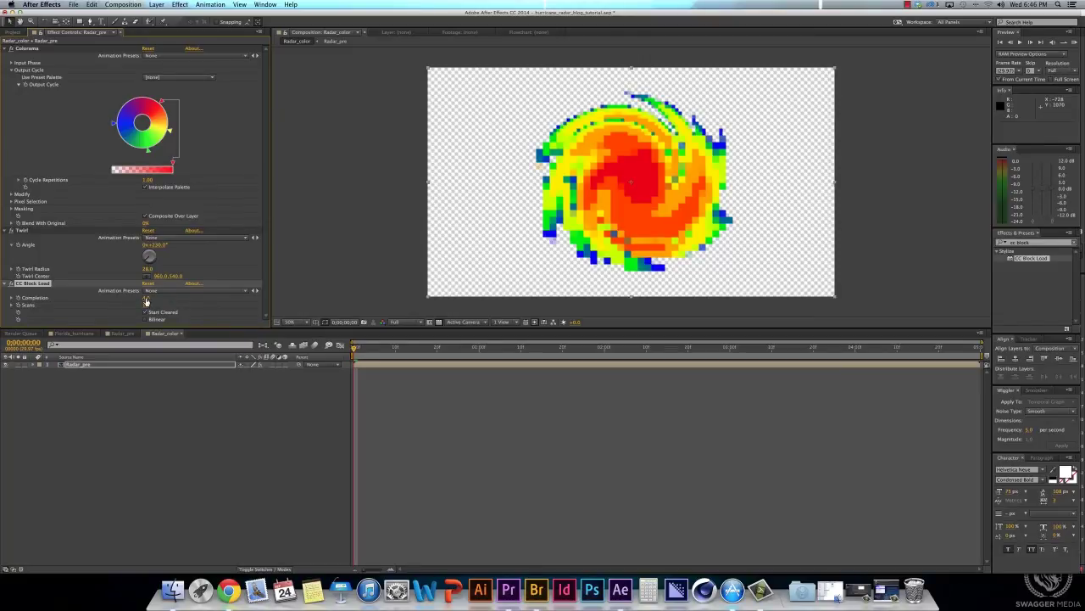
left_click_drag(146, 301, 141, 302)
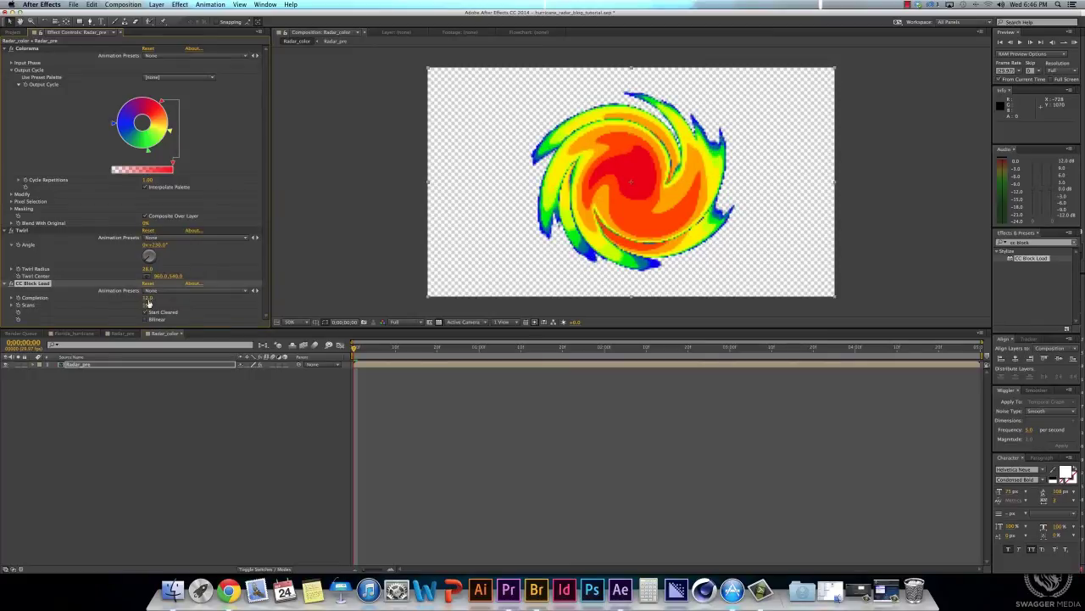
left_click(148, 298)
type("50")
key("Return")
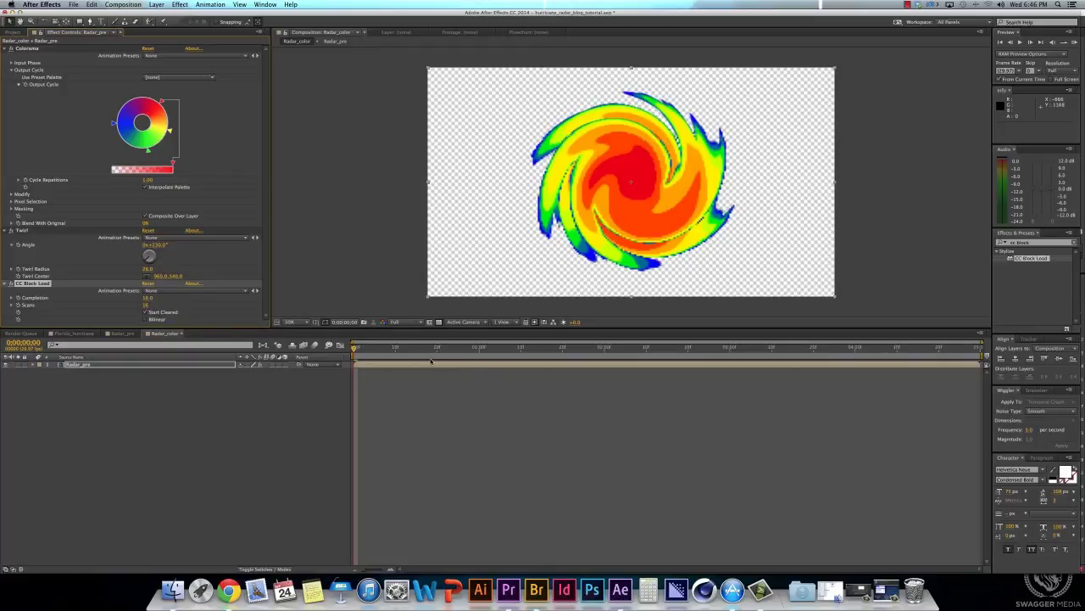
key("space")
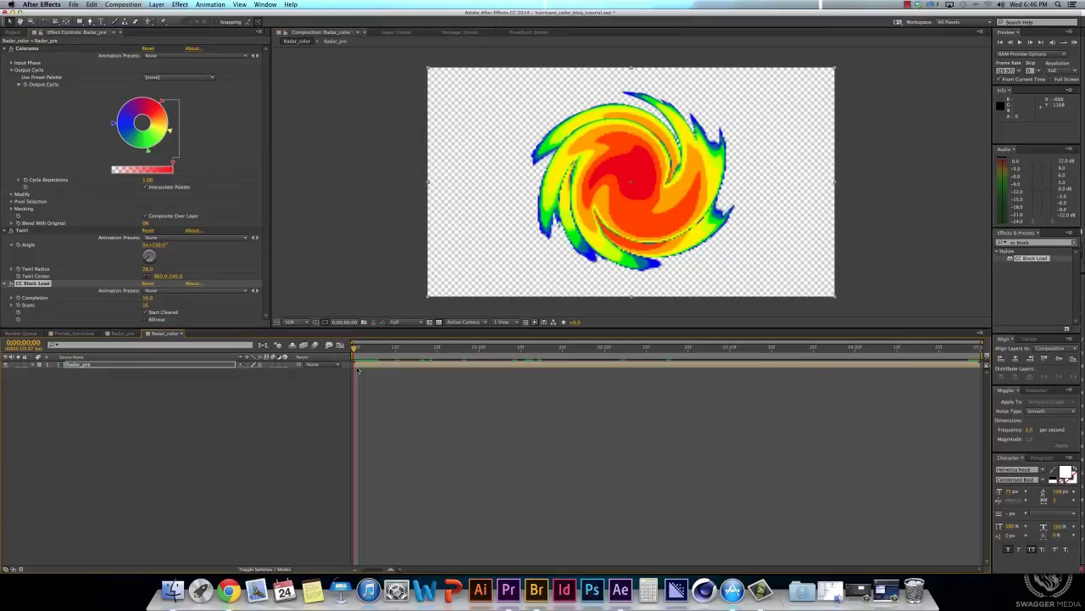
Step: Start a new composition and enter the name Florida_map
key("super+n")
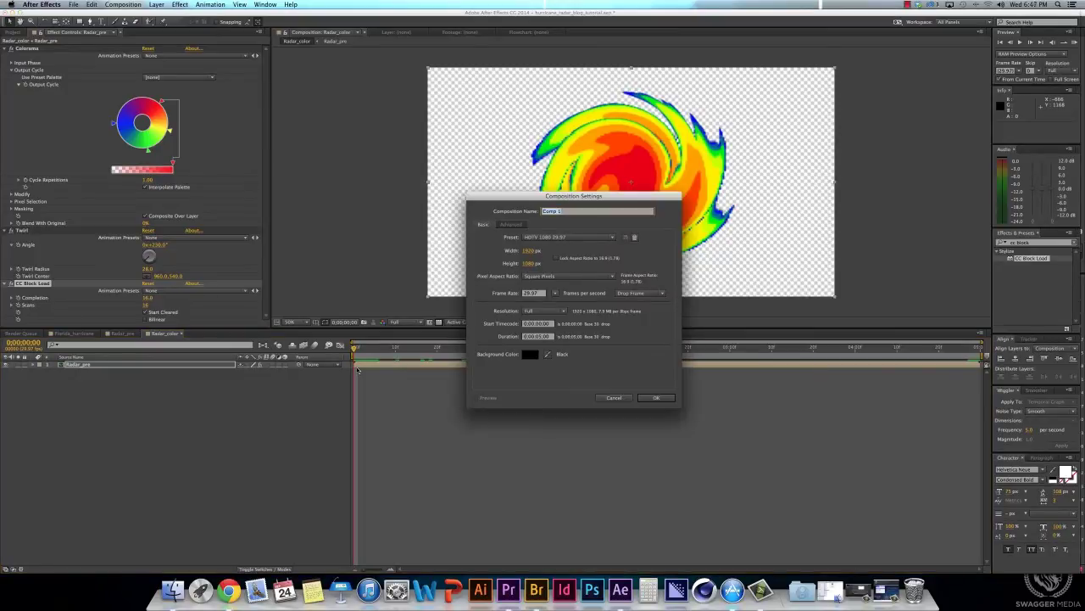
type("R")
Step: Confirm the Florida_map comp and add USMap.png to it
left_click(657, 398)
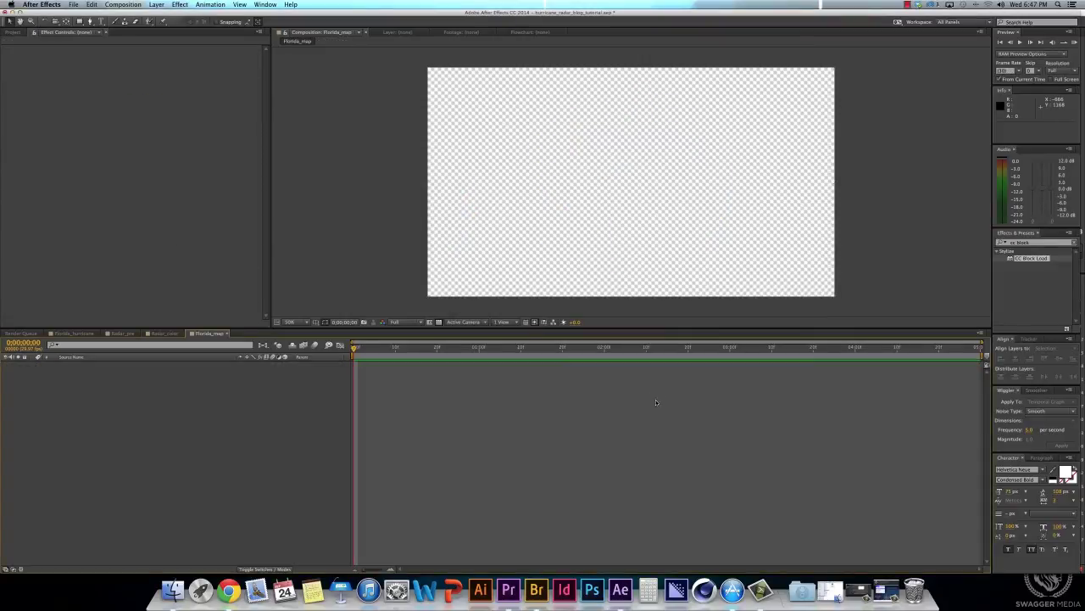
left_click(13, 32)
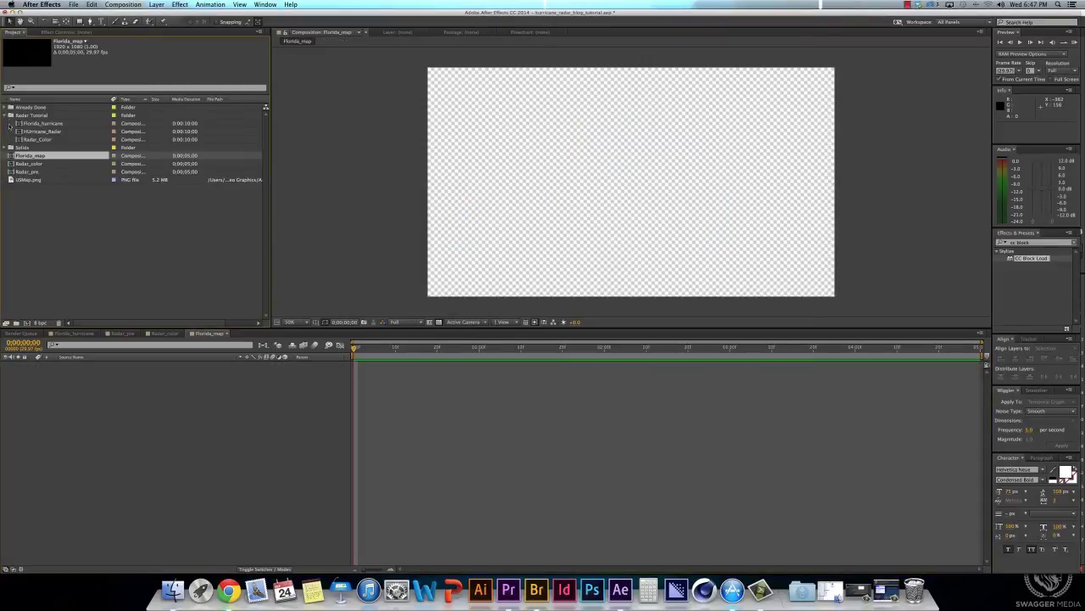
left_click(28, 180)
left_click_drag(28, 179, 161, 474)
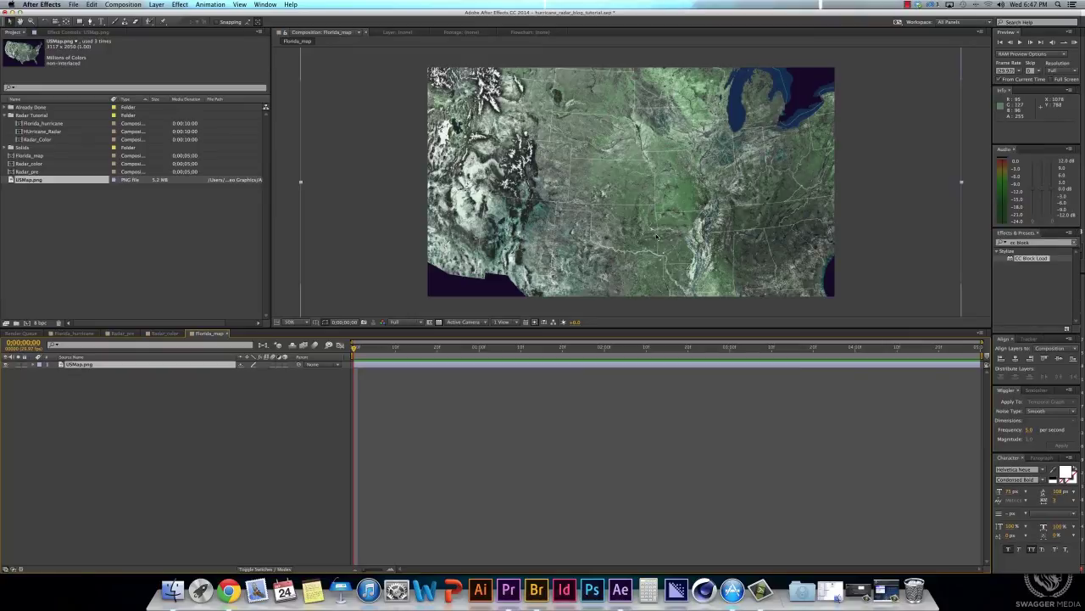
left_click_drag(652, 238, 570, 158)
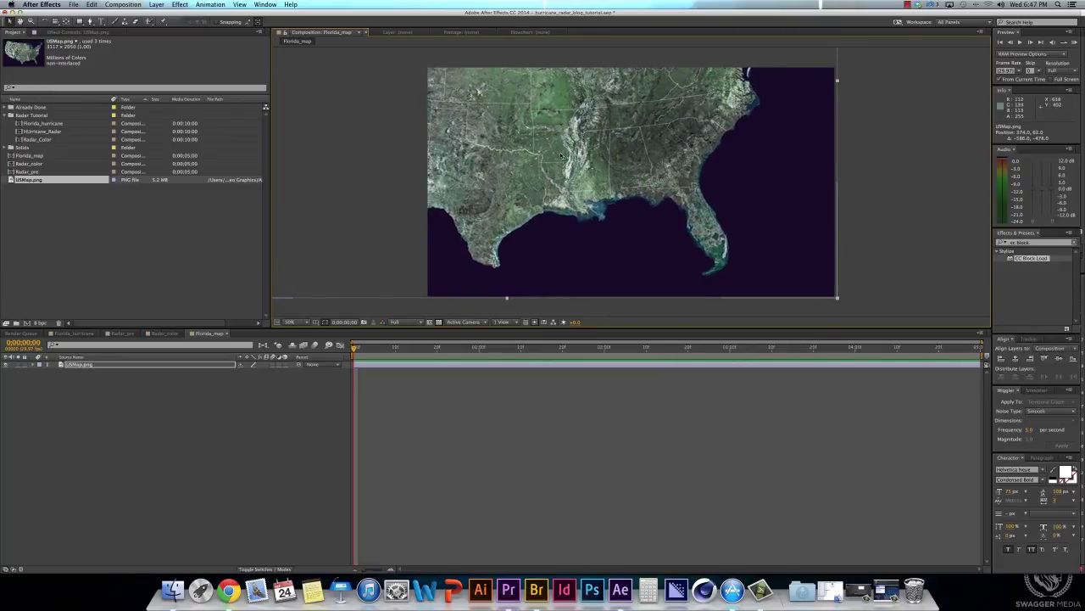
Step: Scale the map to 211%, frame Florida, and place Radar_color above it
key("s")
left_click_drag(271, 376, 366, 376)
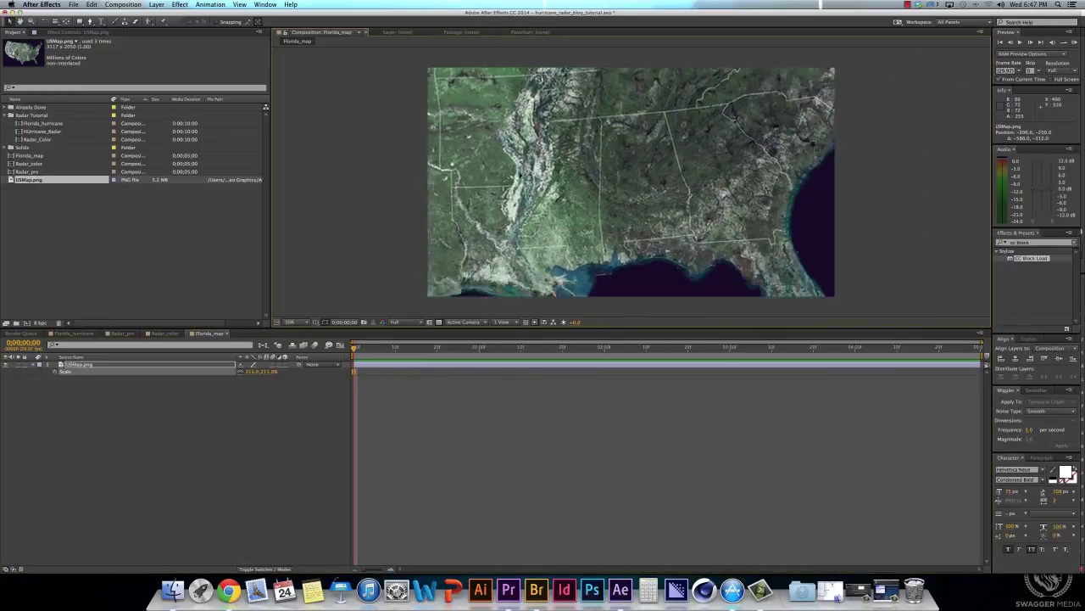
left_click_drag(501, 165, 403, 48)
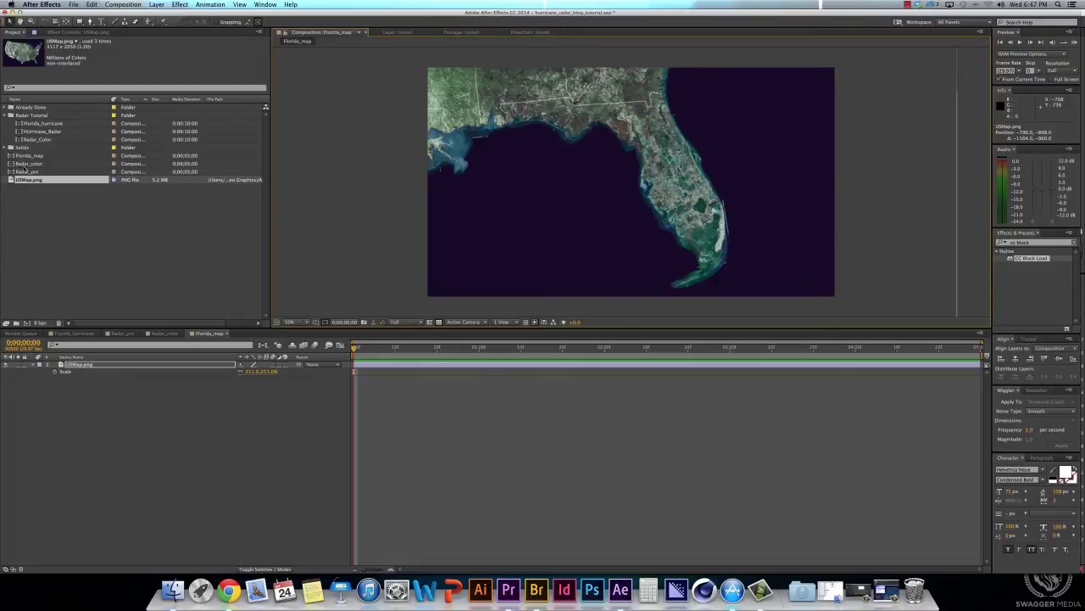
left_click_drag(23, 164, 108, 364)
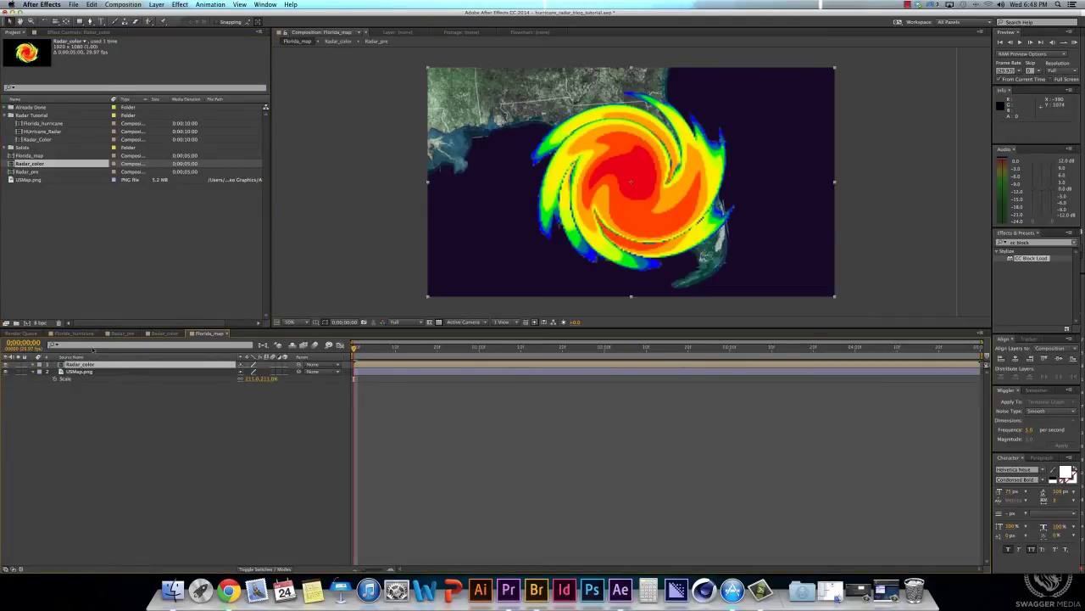
Step: Nudge the Radar_color layer's scale down slightly
key("s")
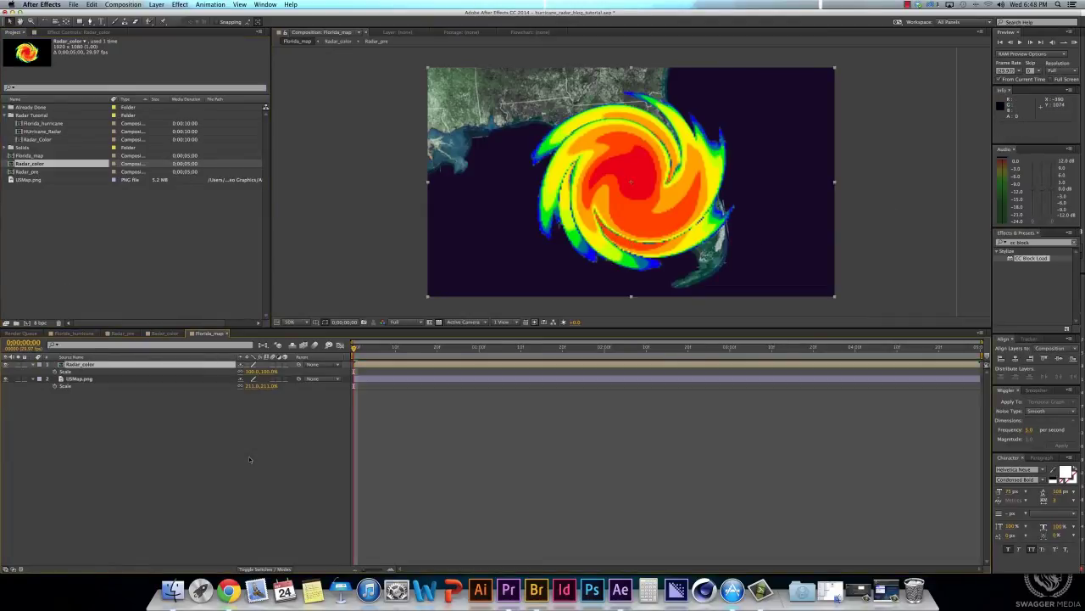
left_click(249, 371)
key("Down")
key("Down")
key("Down")
key("Down")
key("Down")
key("Down")
key("Down")
key("Down")
key("Down")
key("Down")
key("Down")
key("Down")
key("Down")
key("Down")
key("Down")
key("Down")
key("Down")
key("Down")
key("Down")
key("Down")
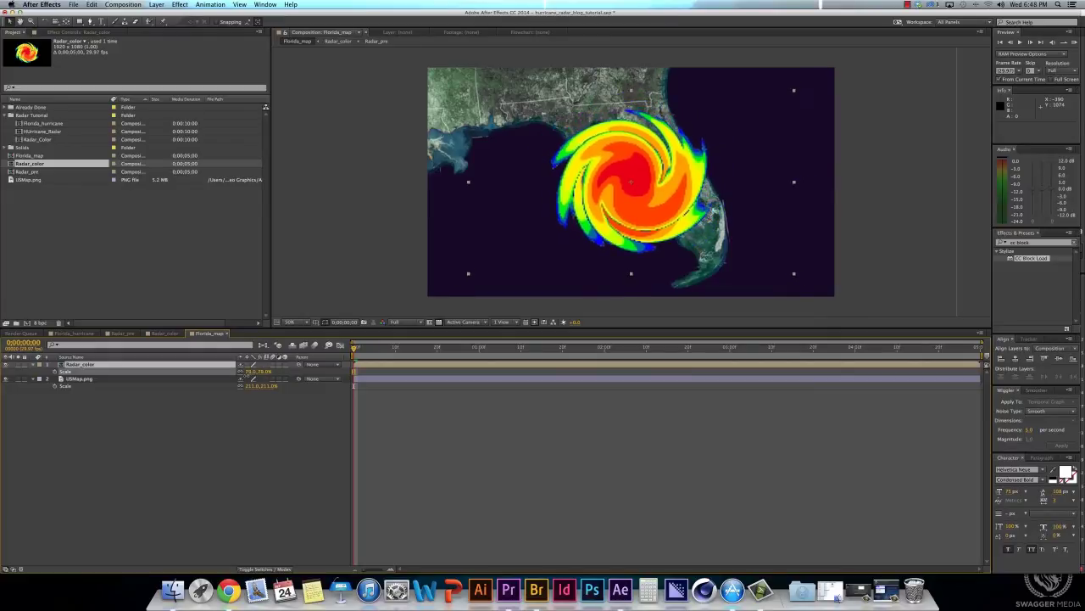
key("Up")
key("Up")
key("Up")
key("Up")
key("Up")
key("Up")
key("Up")
key("Up")
key("Up")
key("Up")
key("Up")
key("Up")
key("Up")
key("Up")
key("Up")
key("Up")
key("Up")
key("Up")
key("Up")
key("Up")
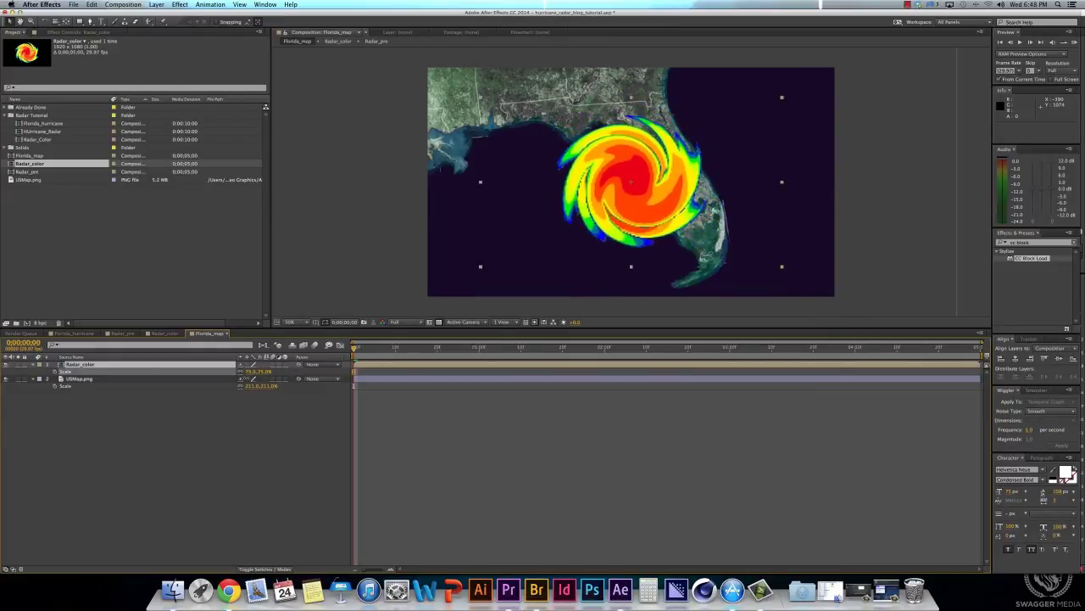
key("Down")
key("Down")
key("Down")
key("Down")
key("Down")
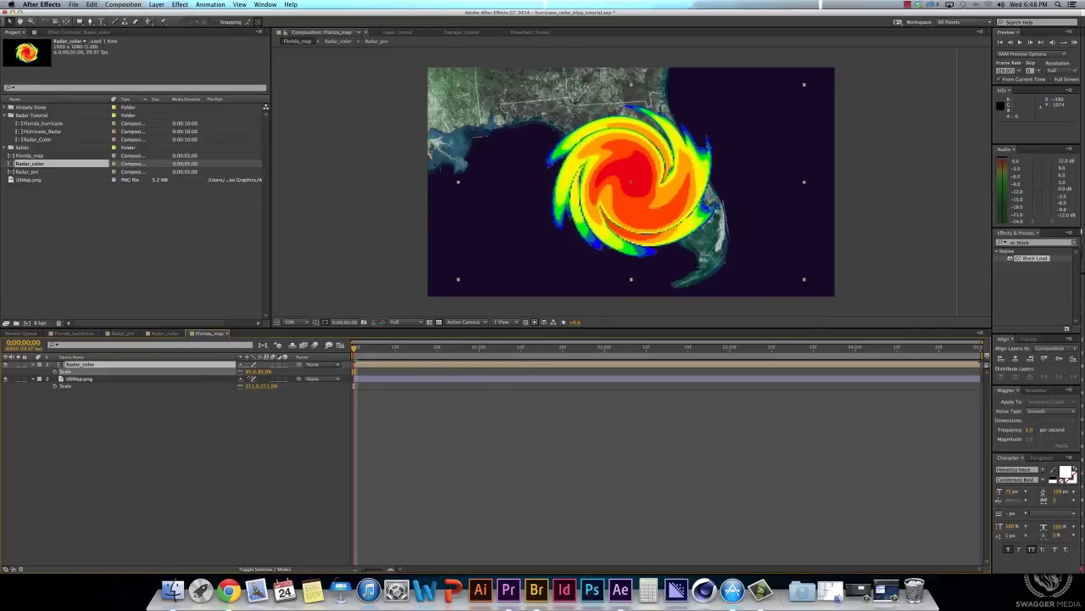
Step: Set Radar_color opacity to 90% and scrub to check the animation
left_click(151, 364)
key("t")
left_click(247, 372)
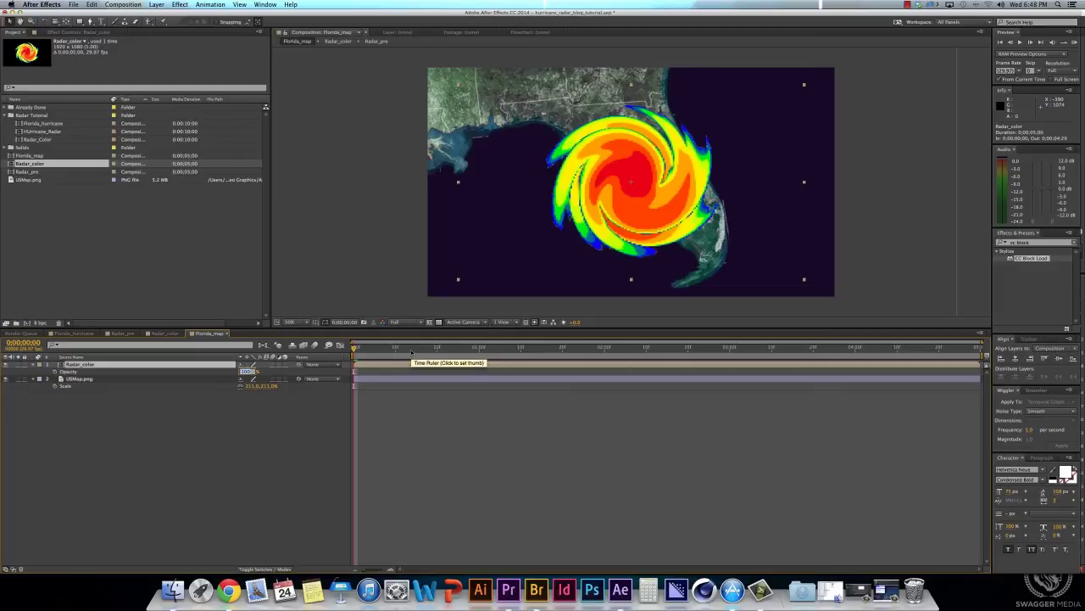
type("90")
key("Return")
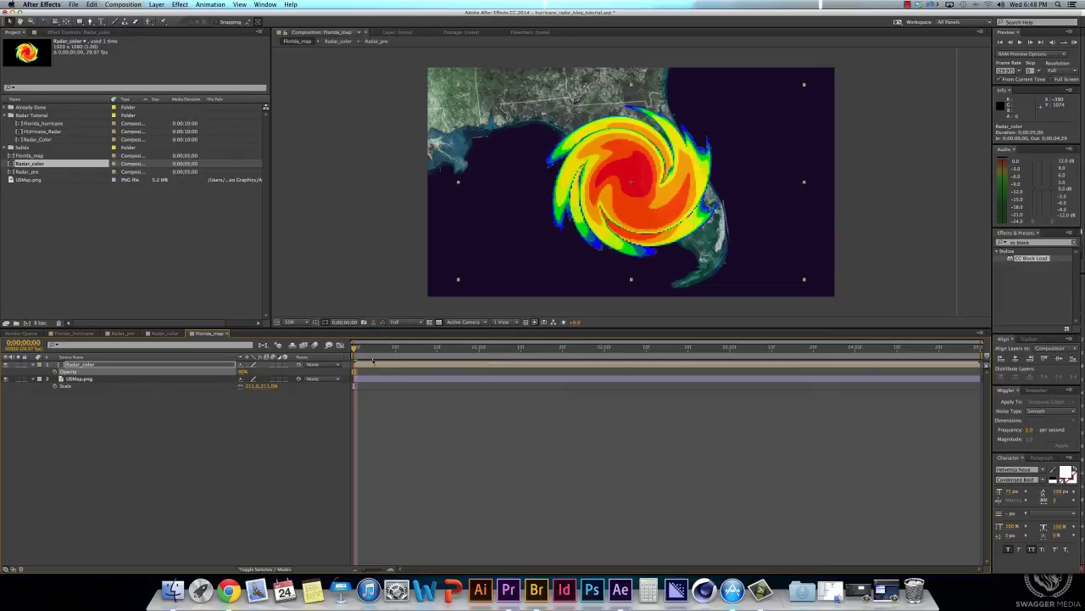
left_click_drag(373, 351, 863, 347)
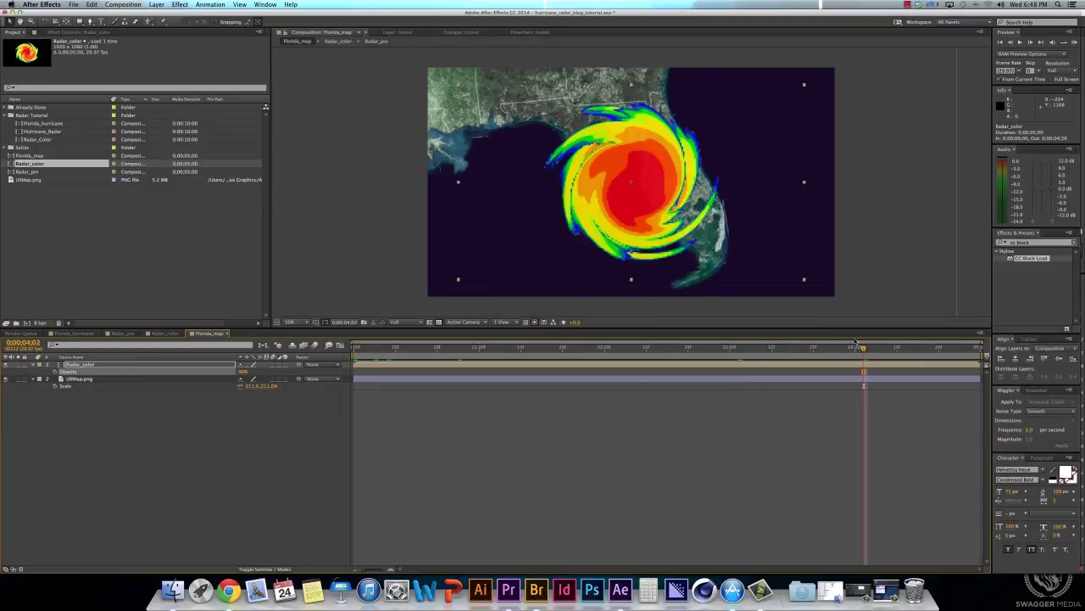
left_click(408, 345)
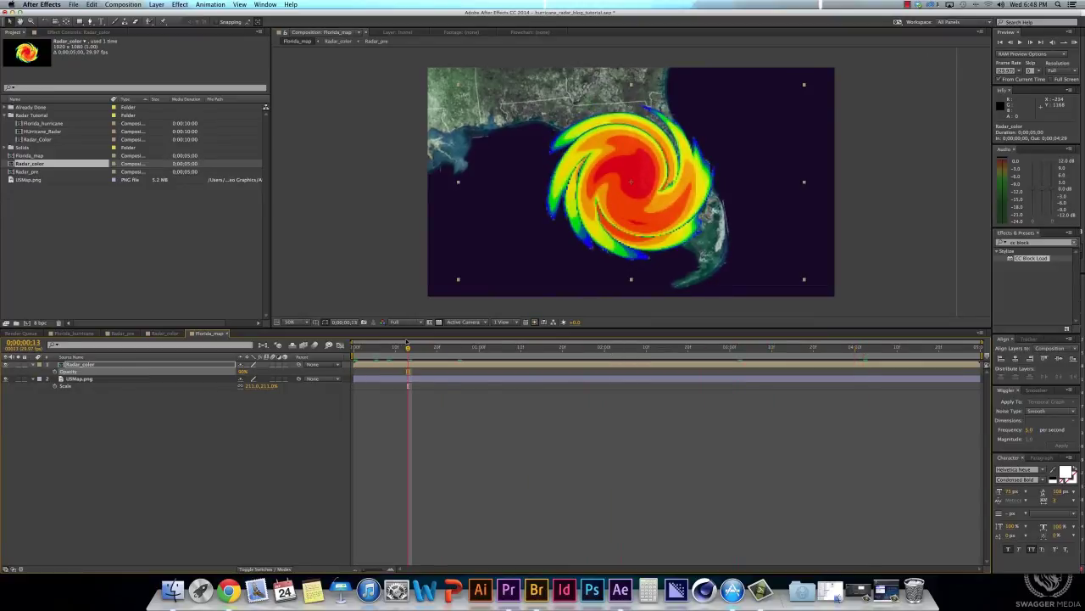
Step: Set Radar_pre's CC Block Load Completion to 12, preview, and return to Florida_map
left_click(164, 333)
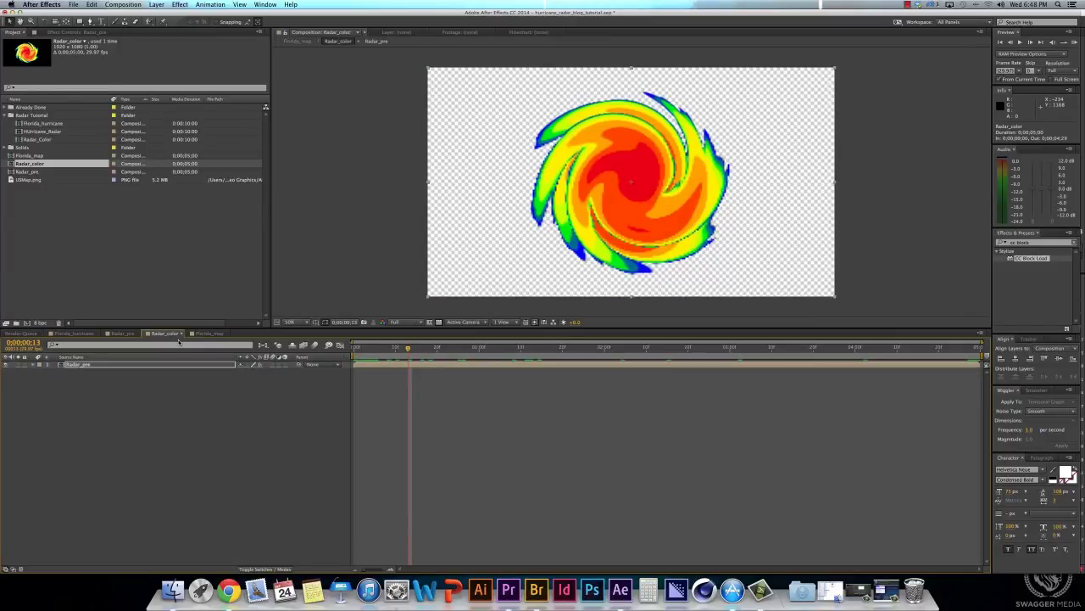
left_click(142, 367)
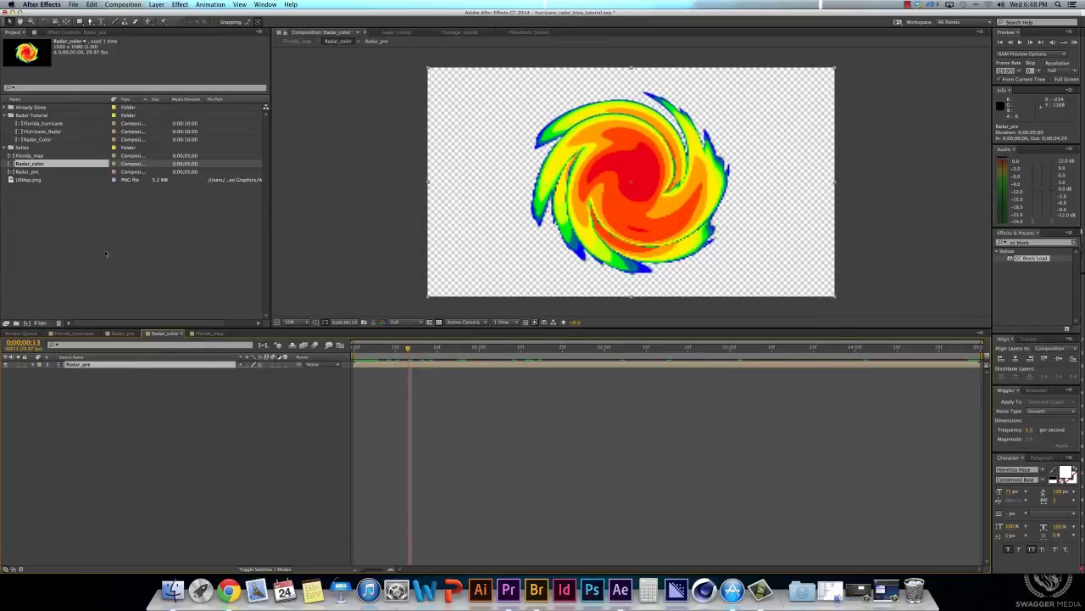
left_click(77, 32)
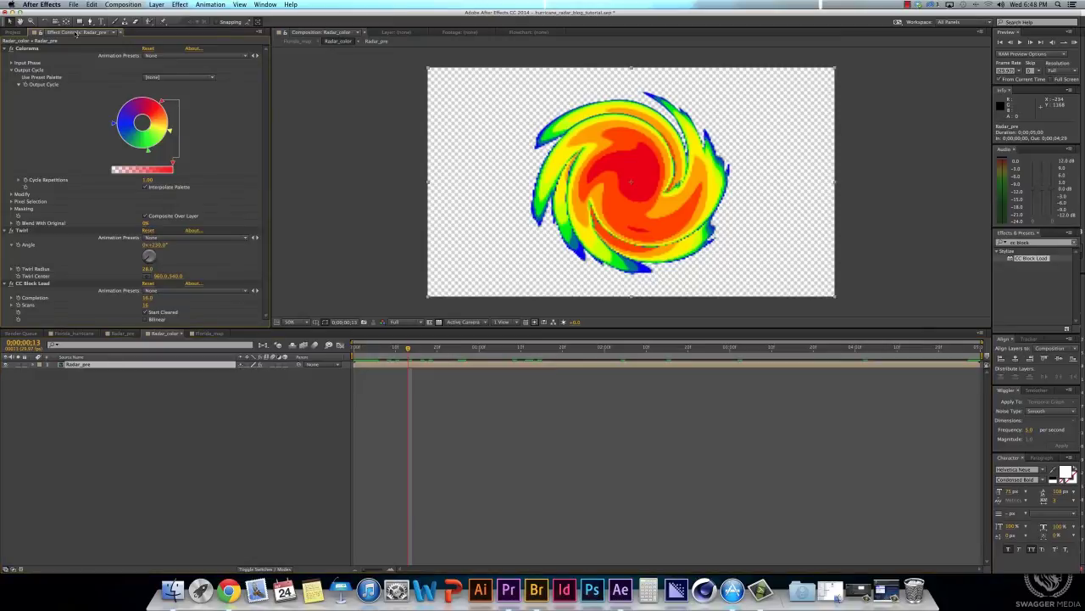
left_click(150, 298)
key("Return")
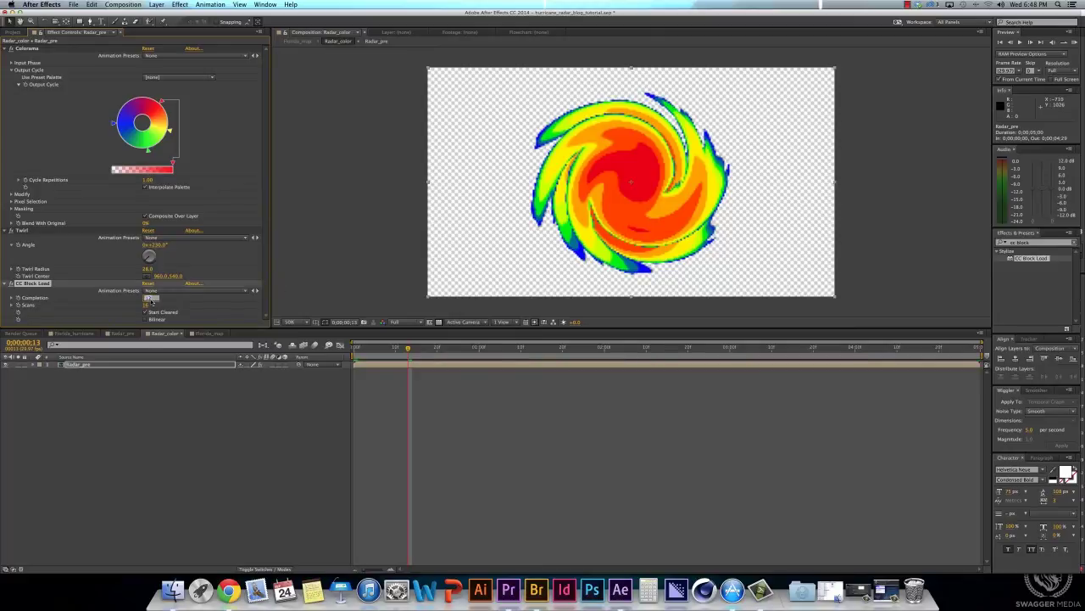
key("F2")
key("space")
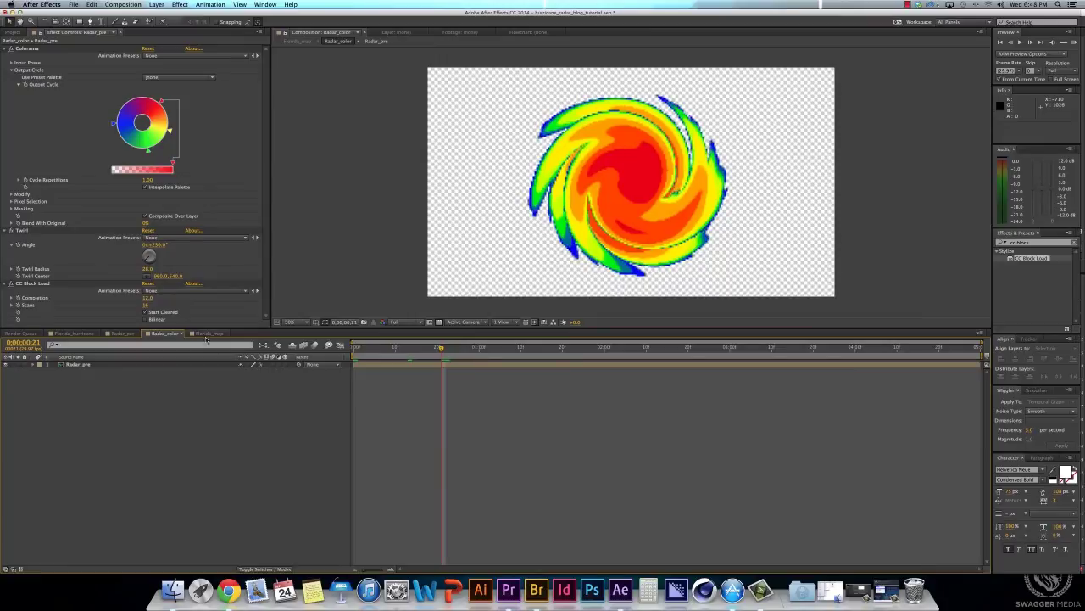
left_click(214, 333)
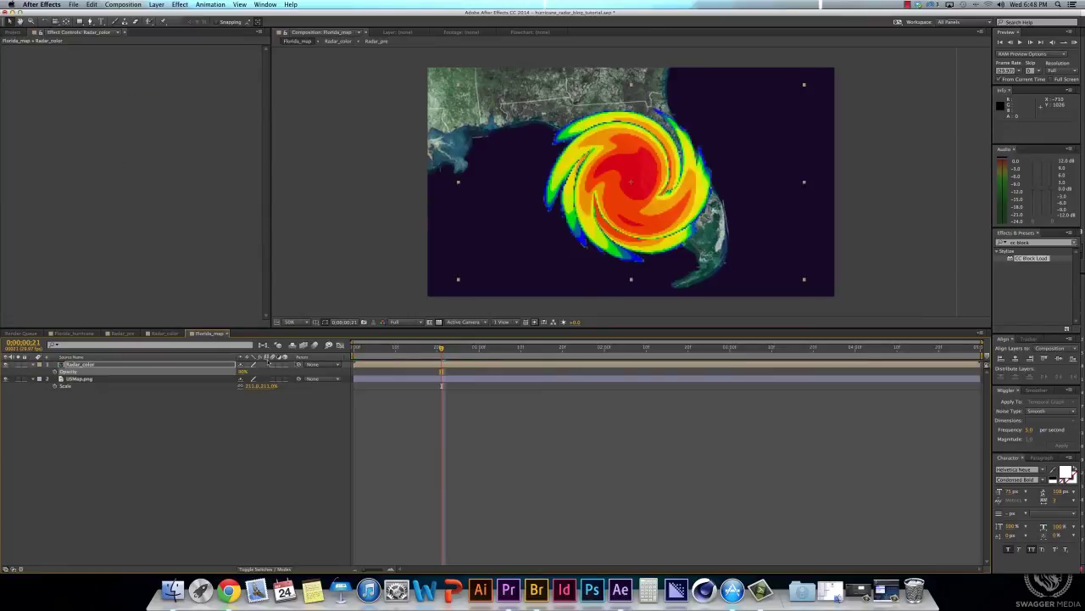
Step: Keyframe the radar's Position from east of Florida to over the panhandle
left_click(355, 349)
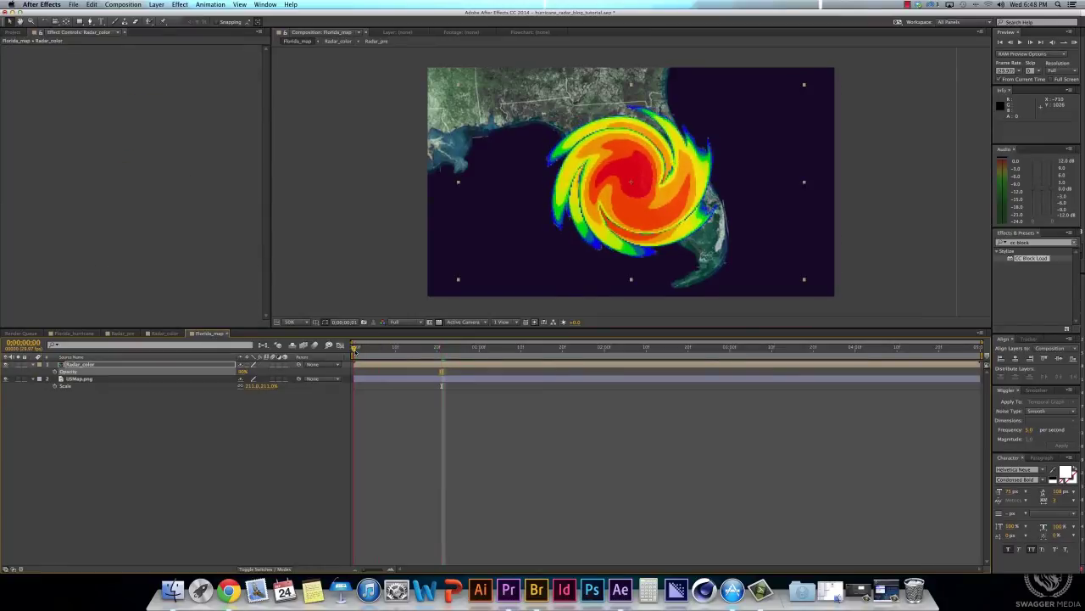
key("space")
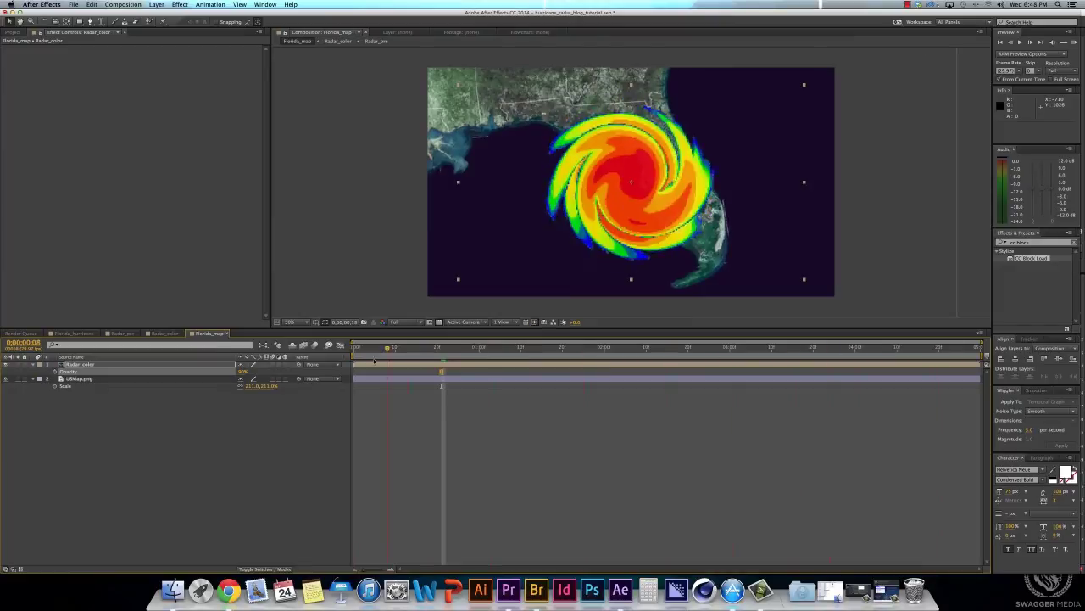
key("p")
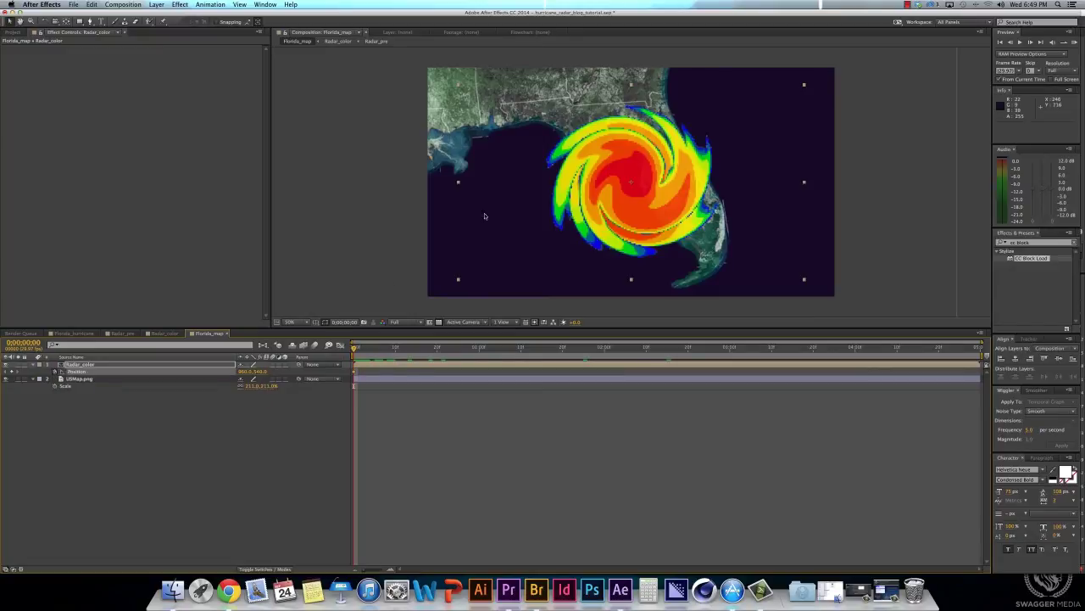
left_click_drag(605, 211, 690, 218)
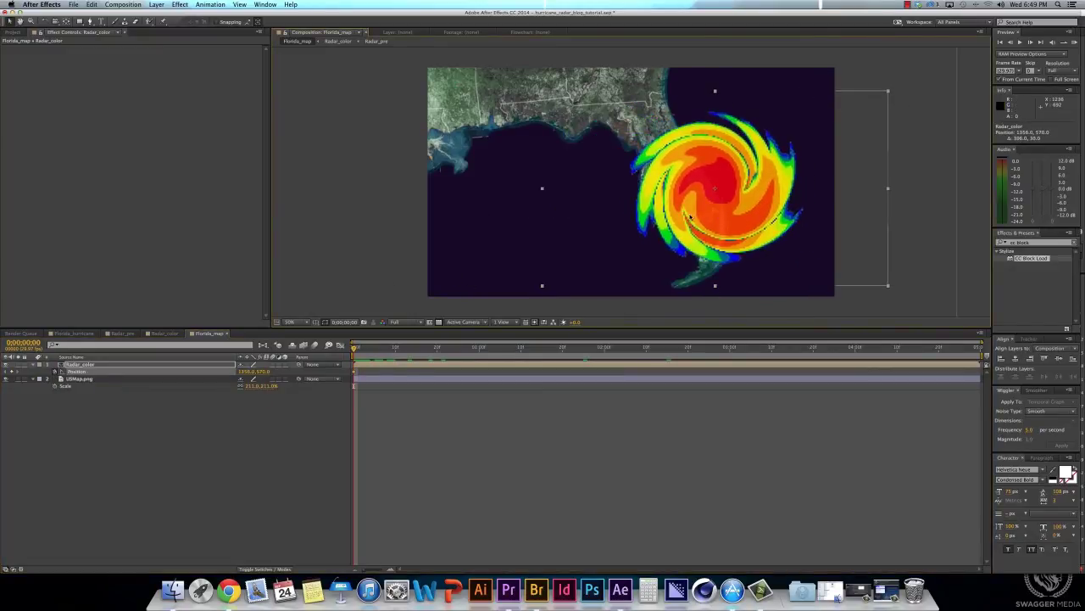
key("End")
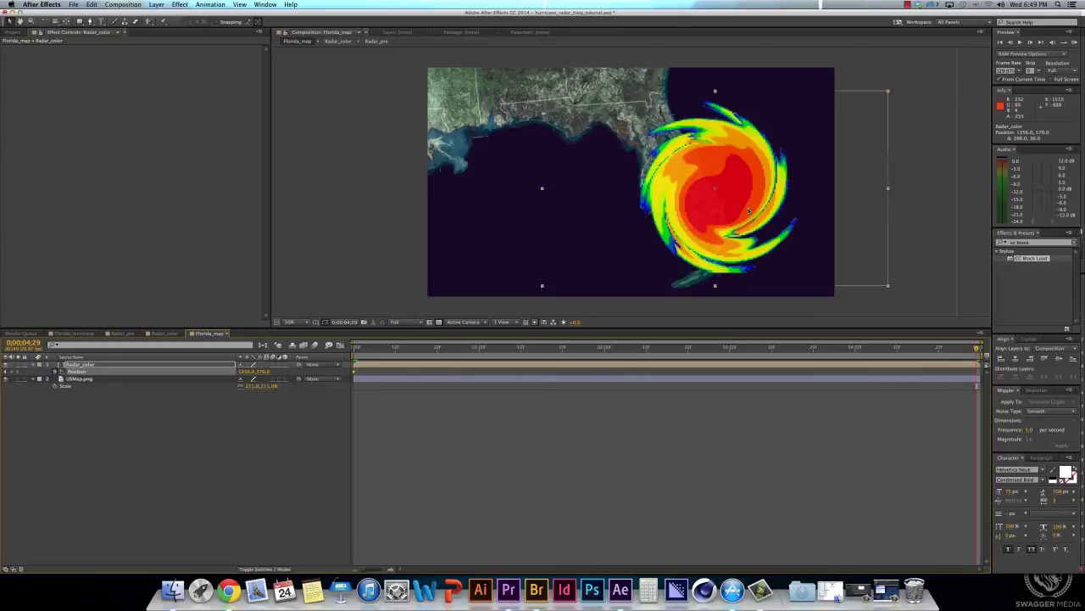
left_click_drag(747, 209, 628, 179)
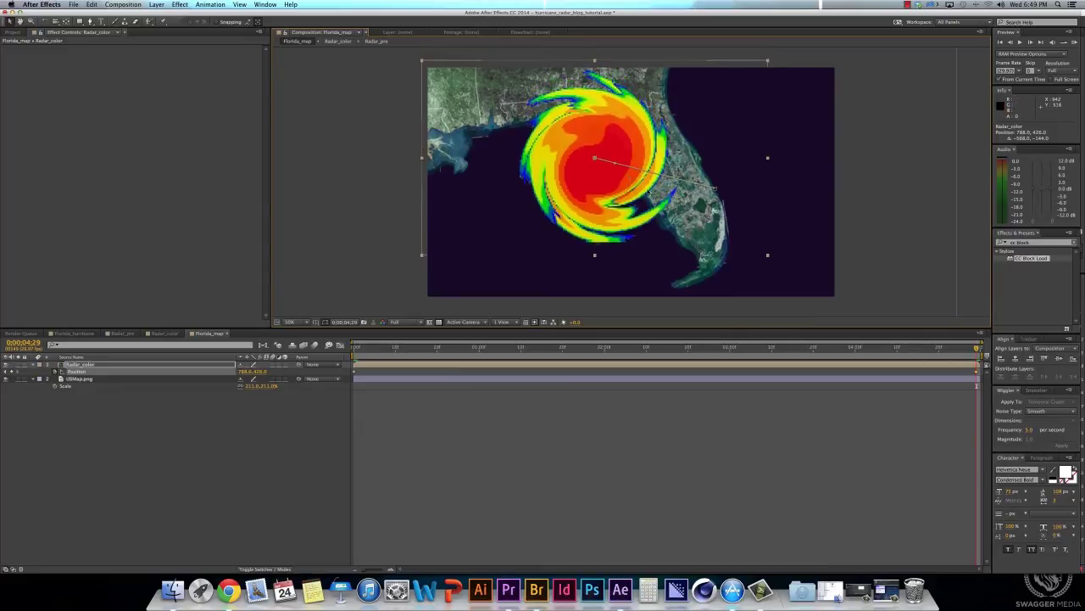
Step: Scrub and preview the radar travelling across the map
left_click_drag(977, 348, 355, 348)
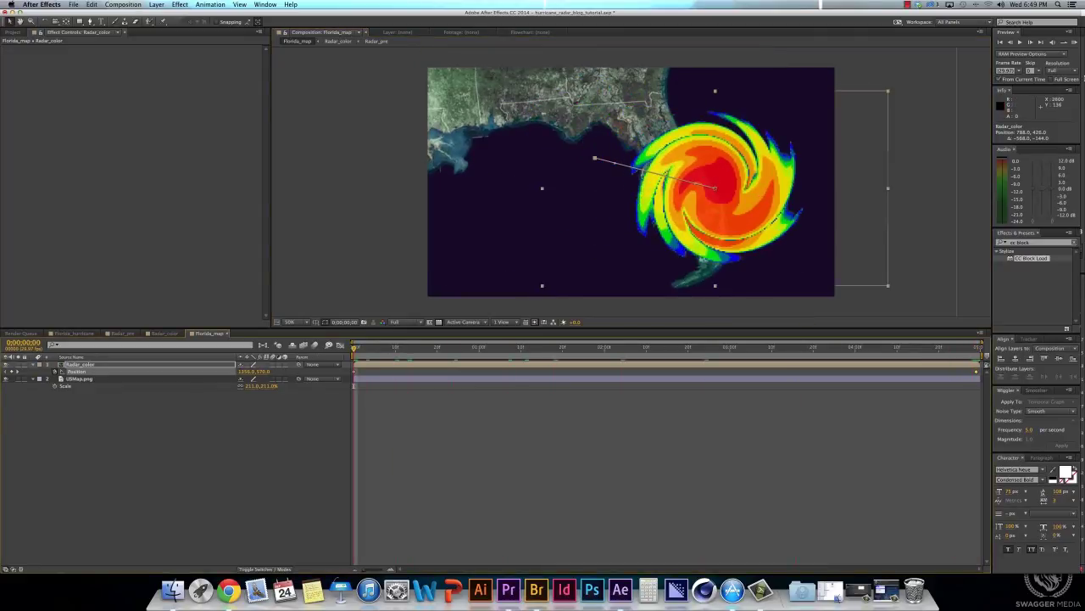
left_click(1075, 43)
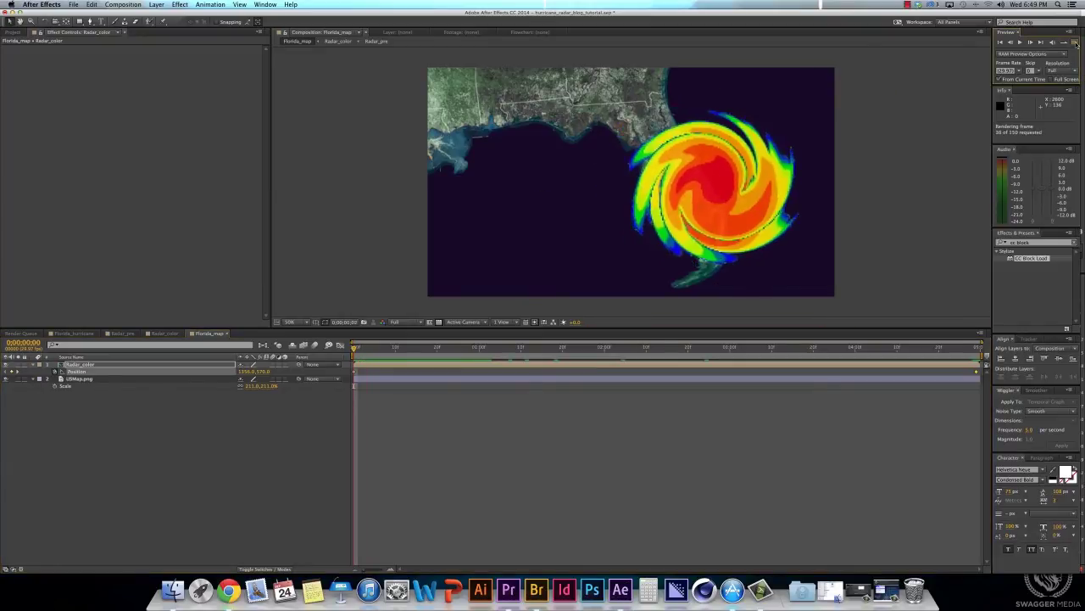
left_click(1075, 42)
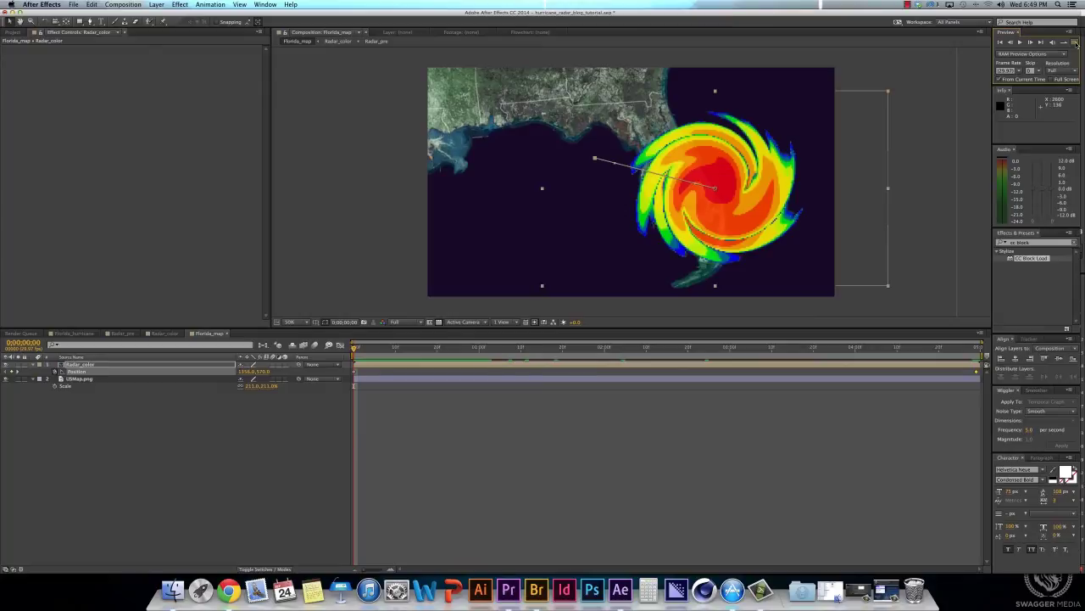
left_click(1074, 46)
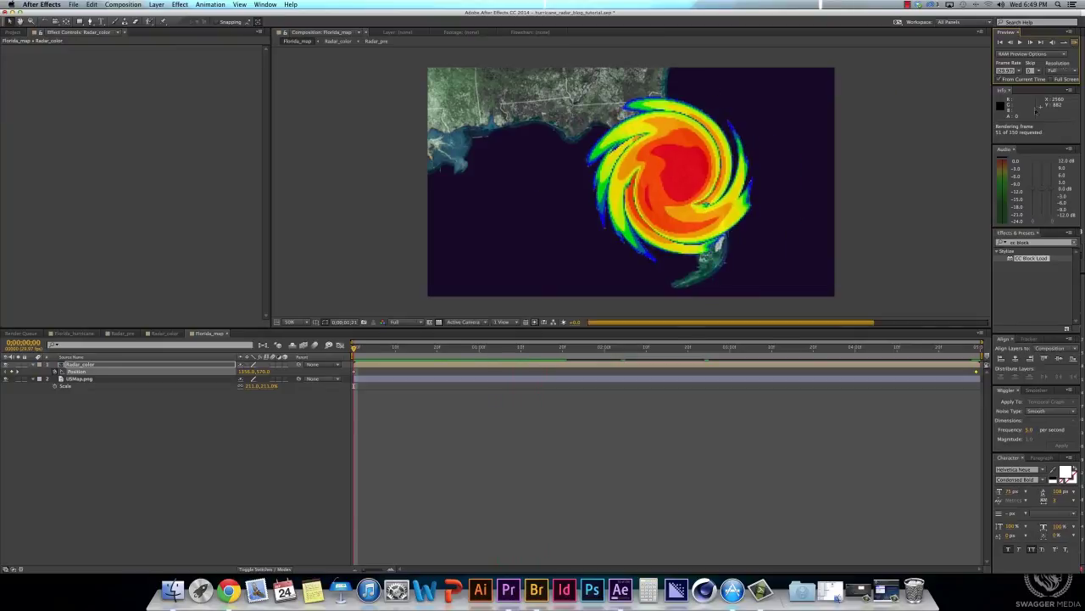
left_click(484, 421)
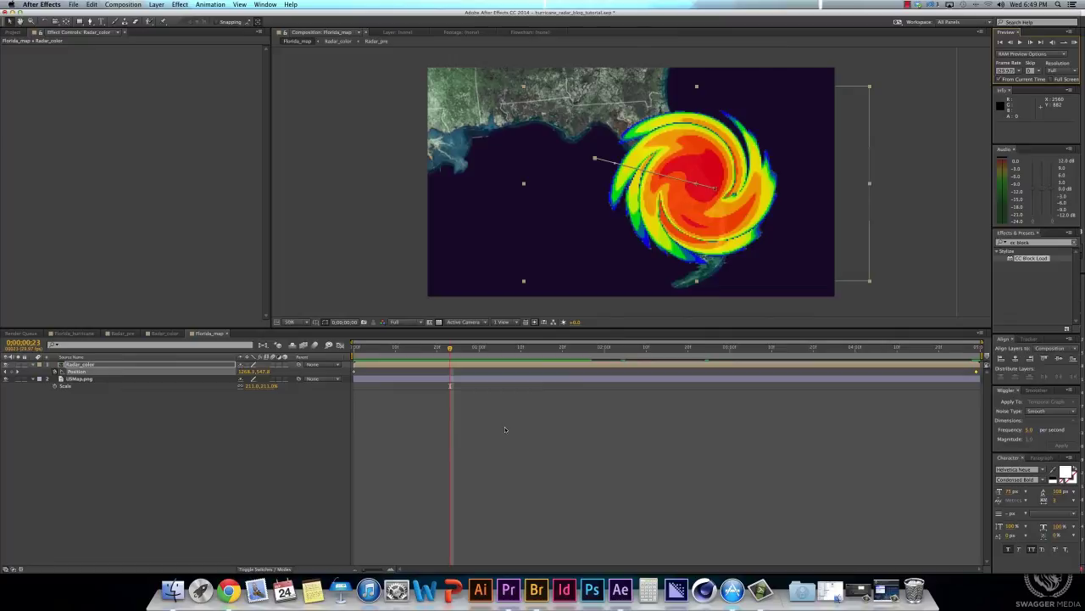
Step: Create Florida_map_time, place Florida_map inside it, and clear the effect search
key("super+n")
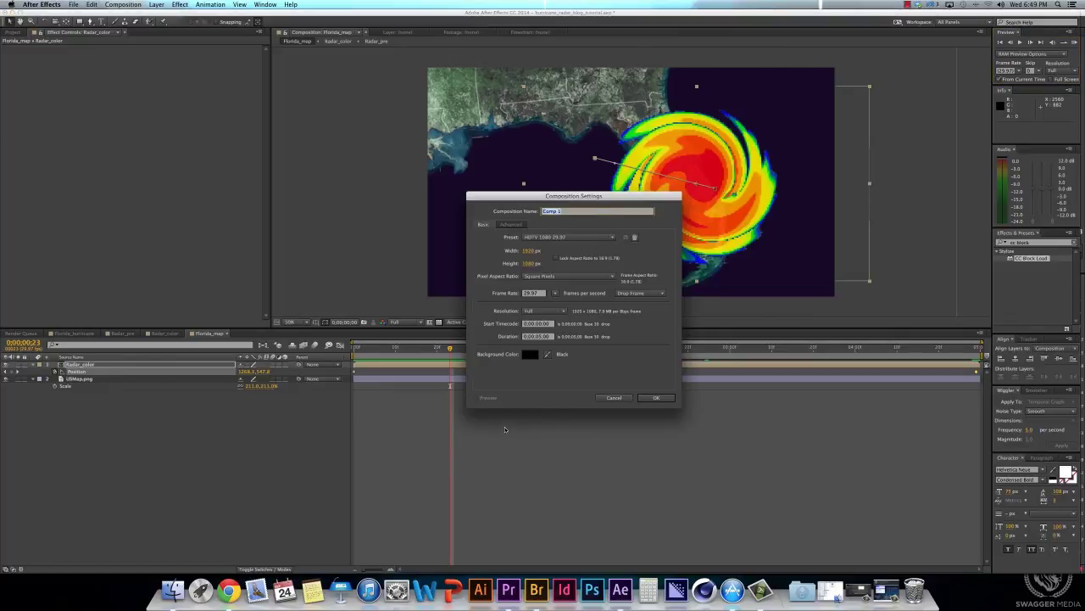
type("Florida_map_time")
key("Return")
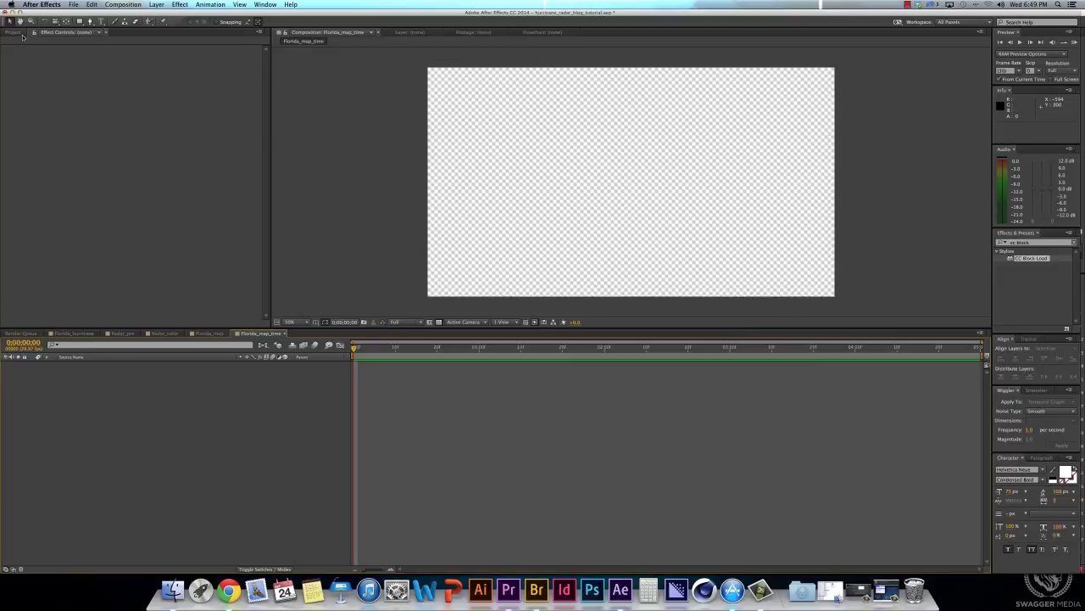
left_click(22, 34)
left_click_drag(32, 157, 233, 435)
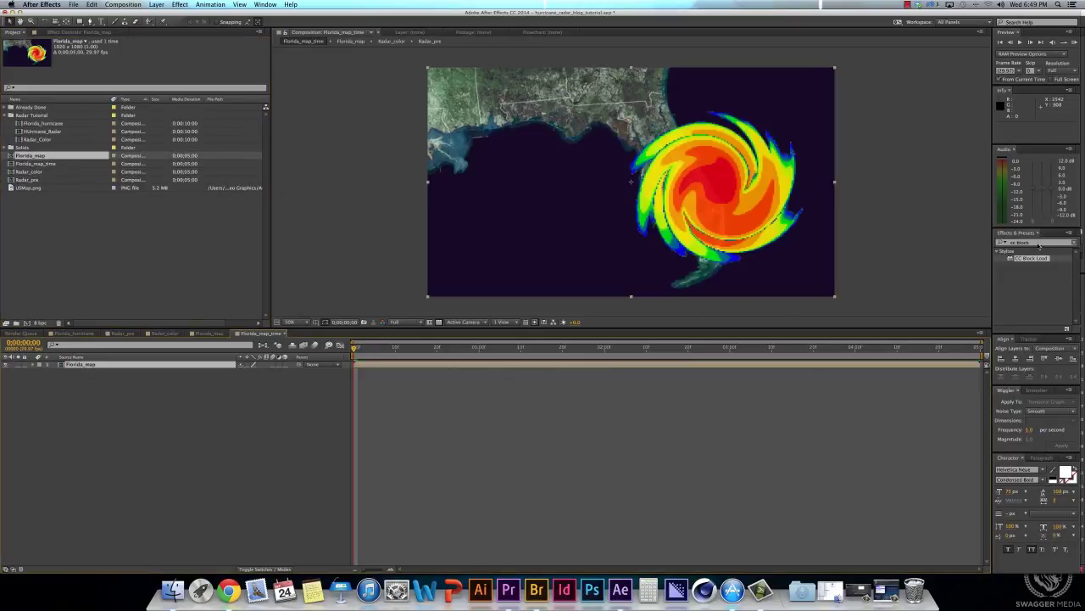
left_click(1074, 242)
left_click(1045, 243)
Step: Apply Posterize Time to the Florida_map layer at 3 fps and preview the choppy playback
type("poster")
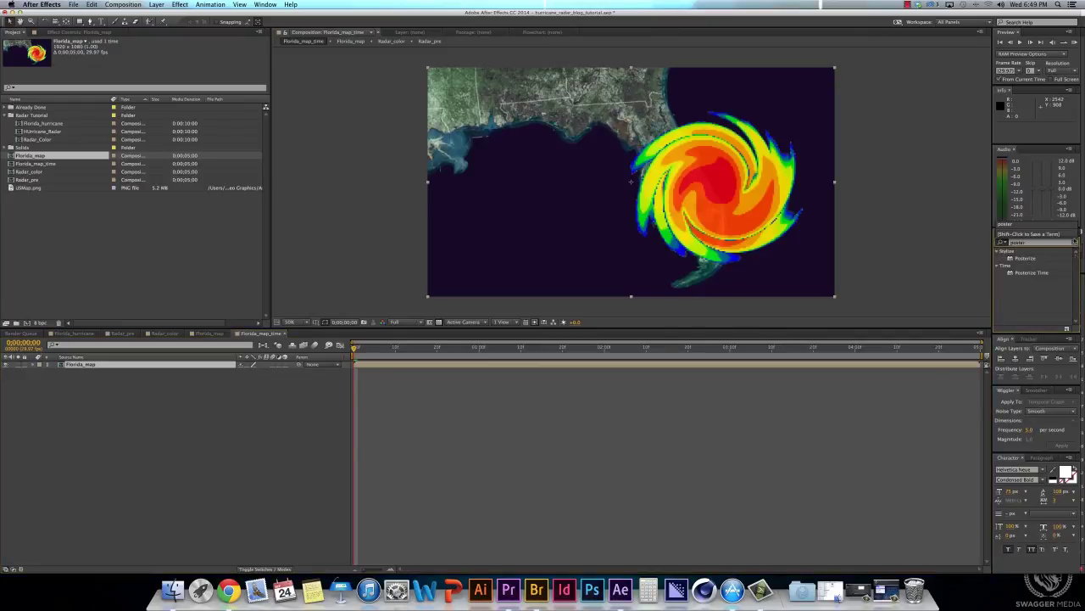
left_click_drag(1033, 273, 645, 212)
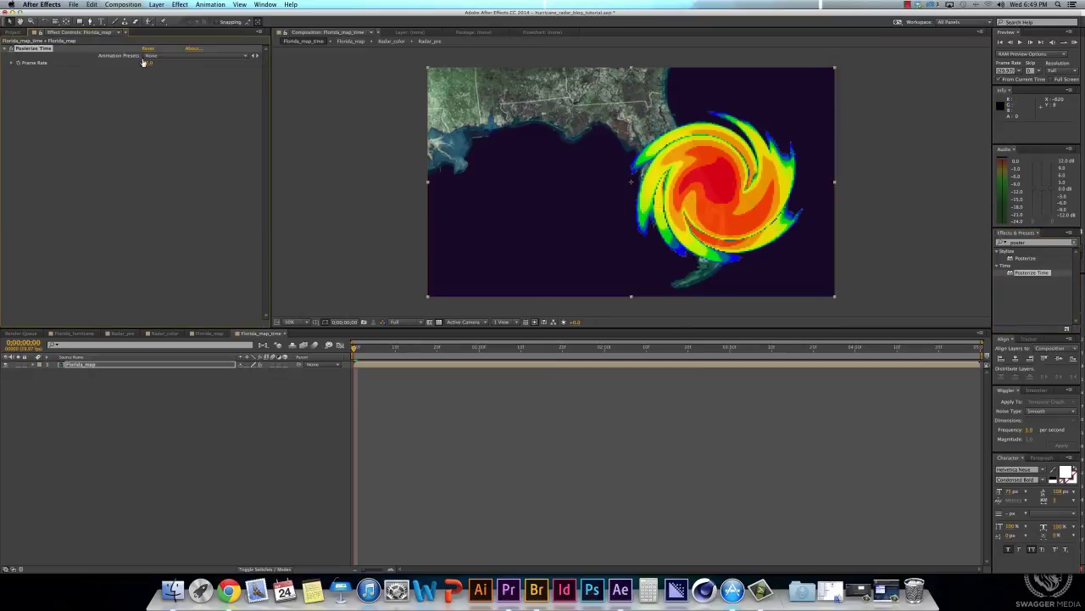
left_click(148, 63)
type("3")
left_click(916, 212)
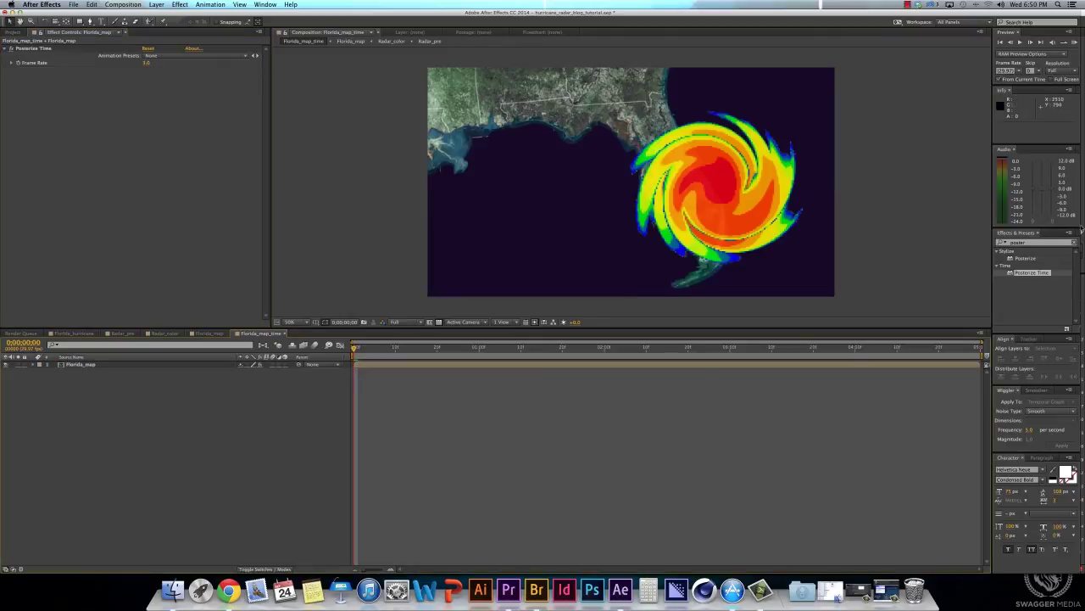
left_click(1075, 41)
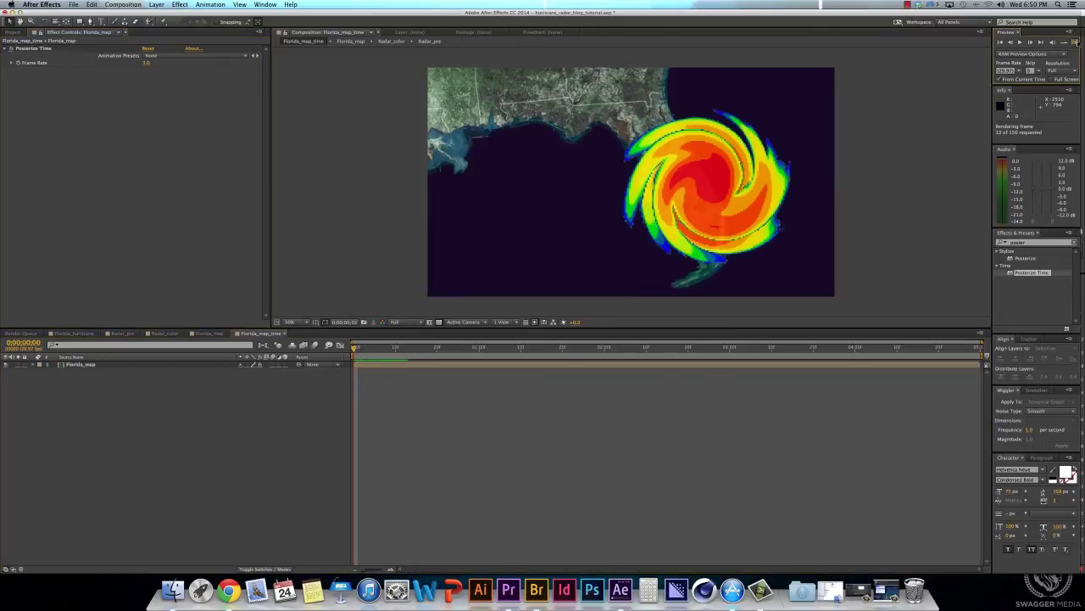